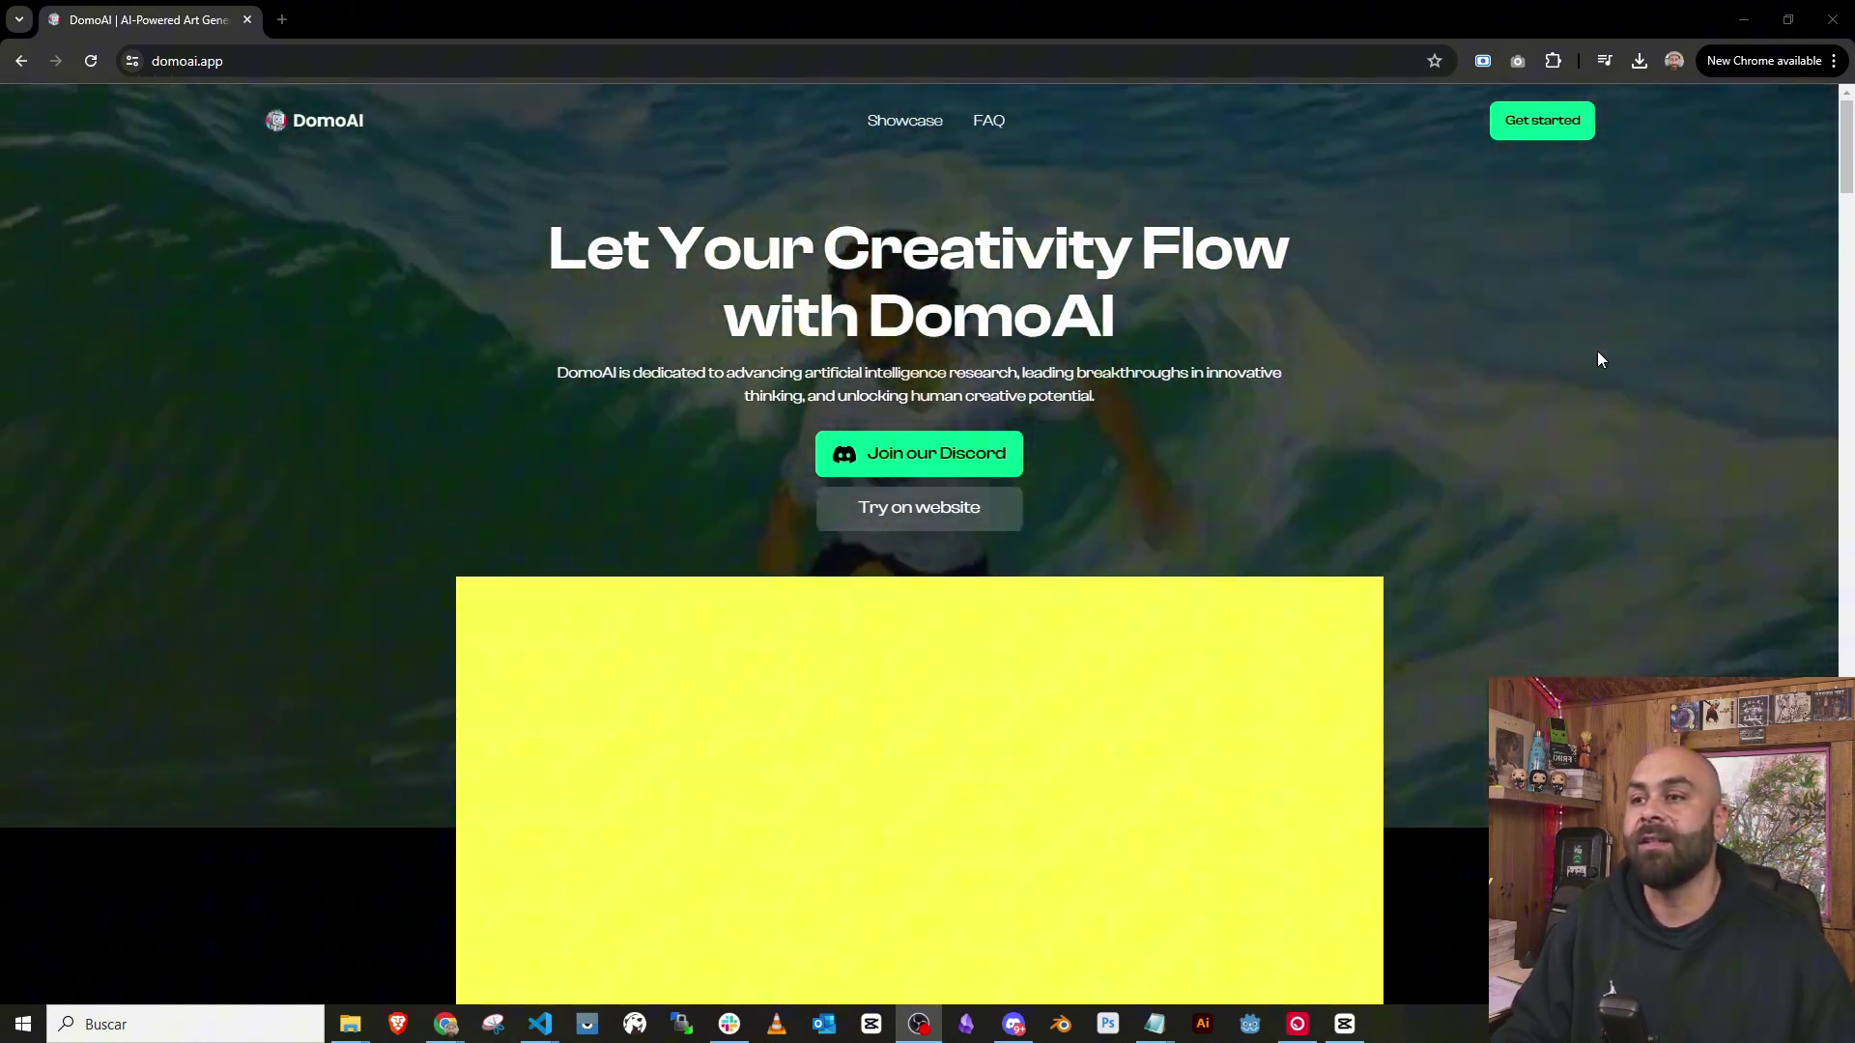
Restyle the walking clip in DomoAI with Pixel style 2.0 and start generation
click(919, 531)
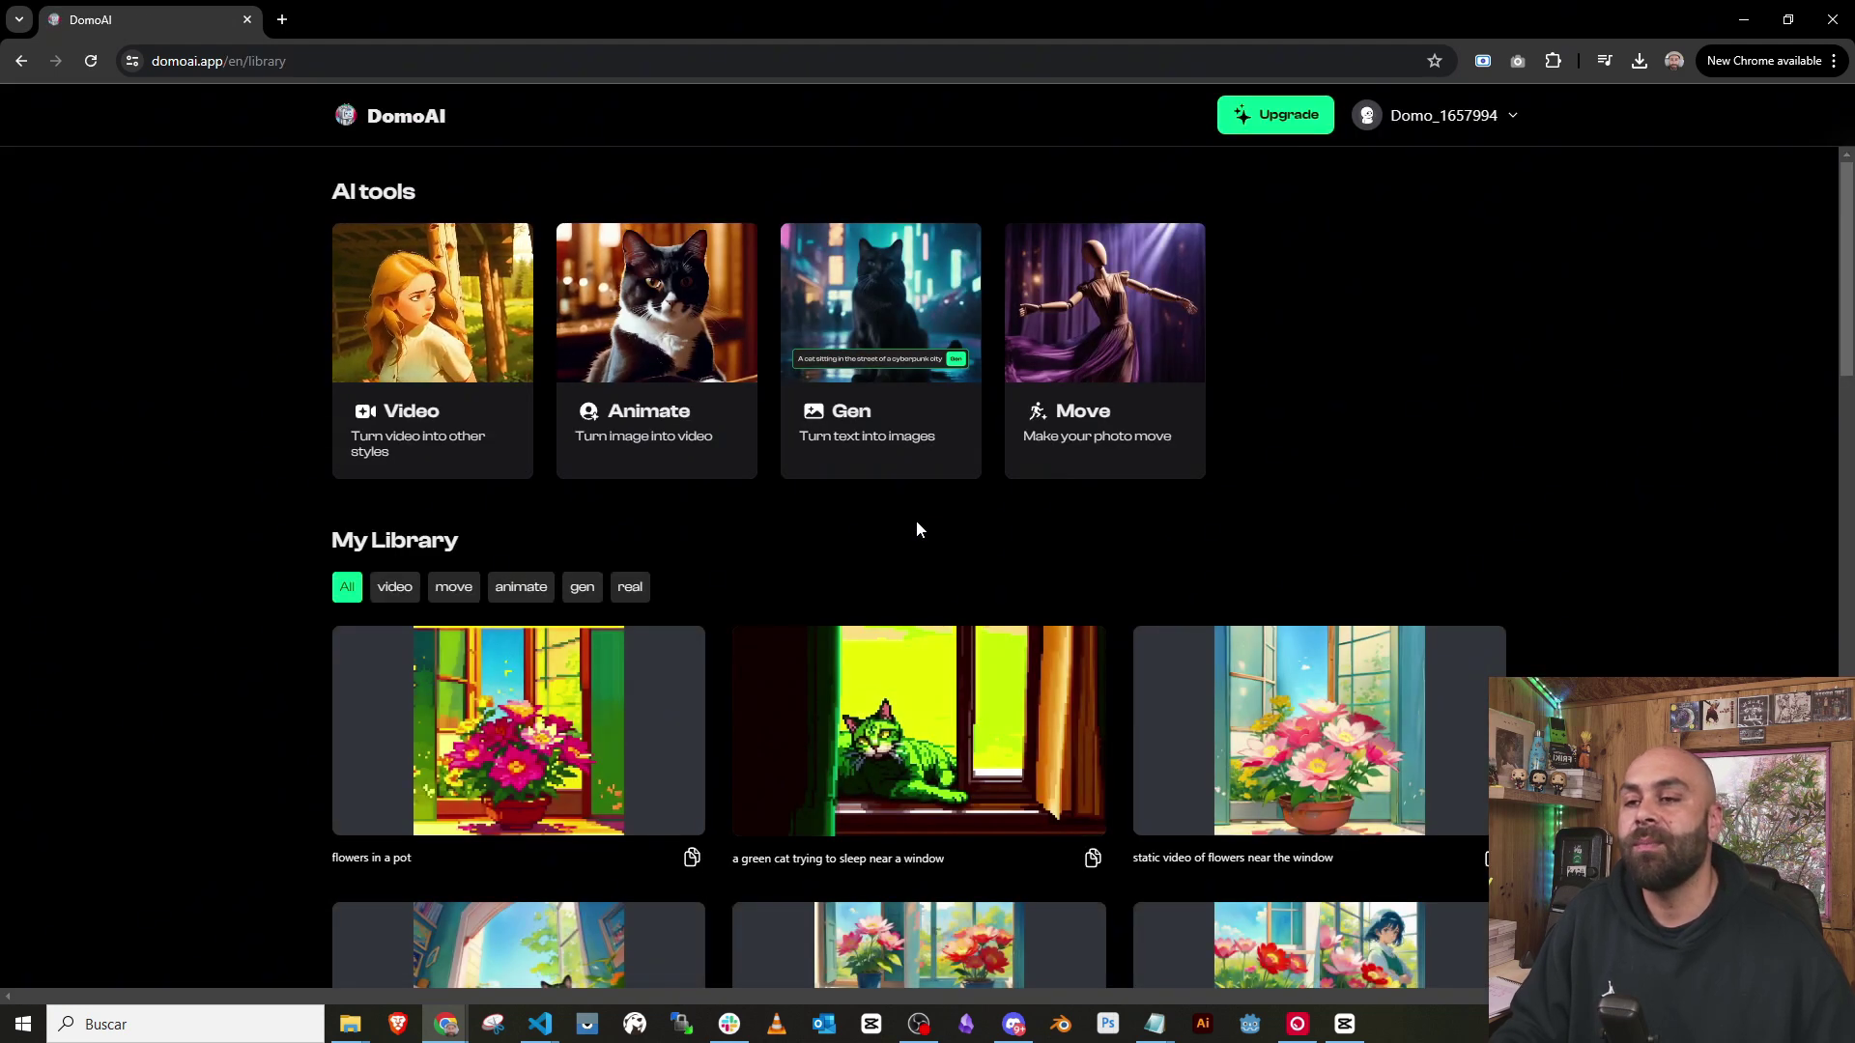
click(394, 353)
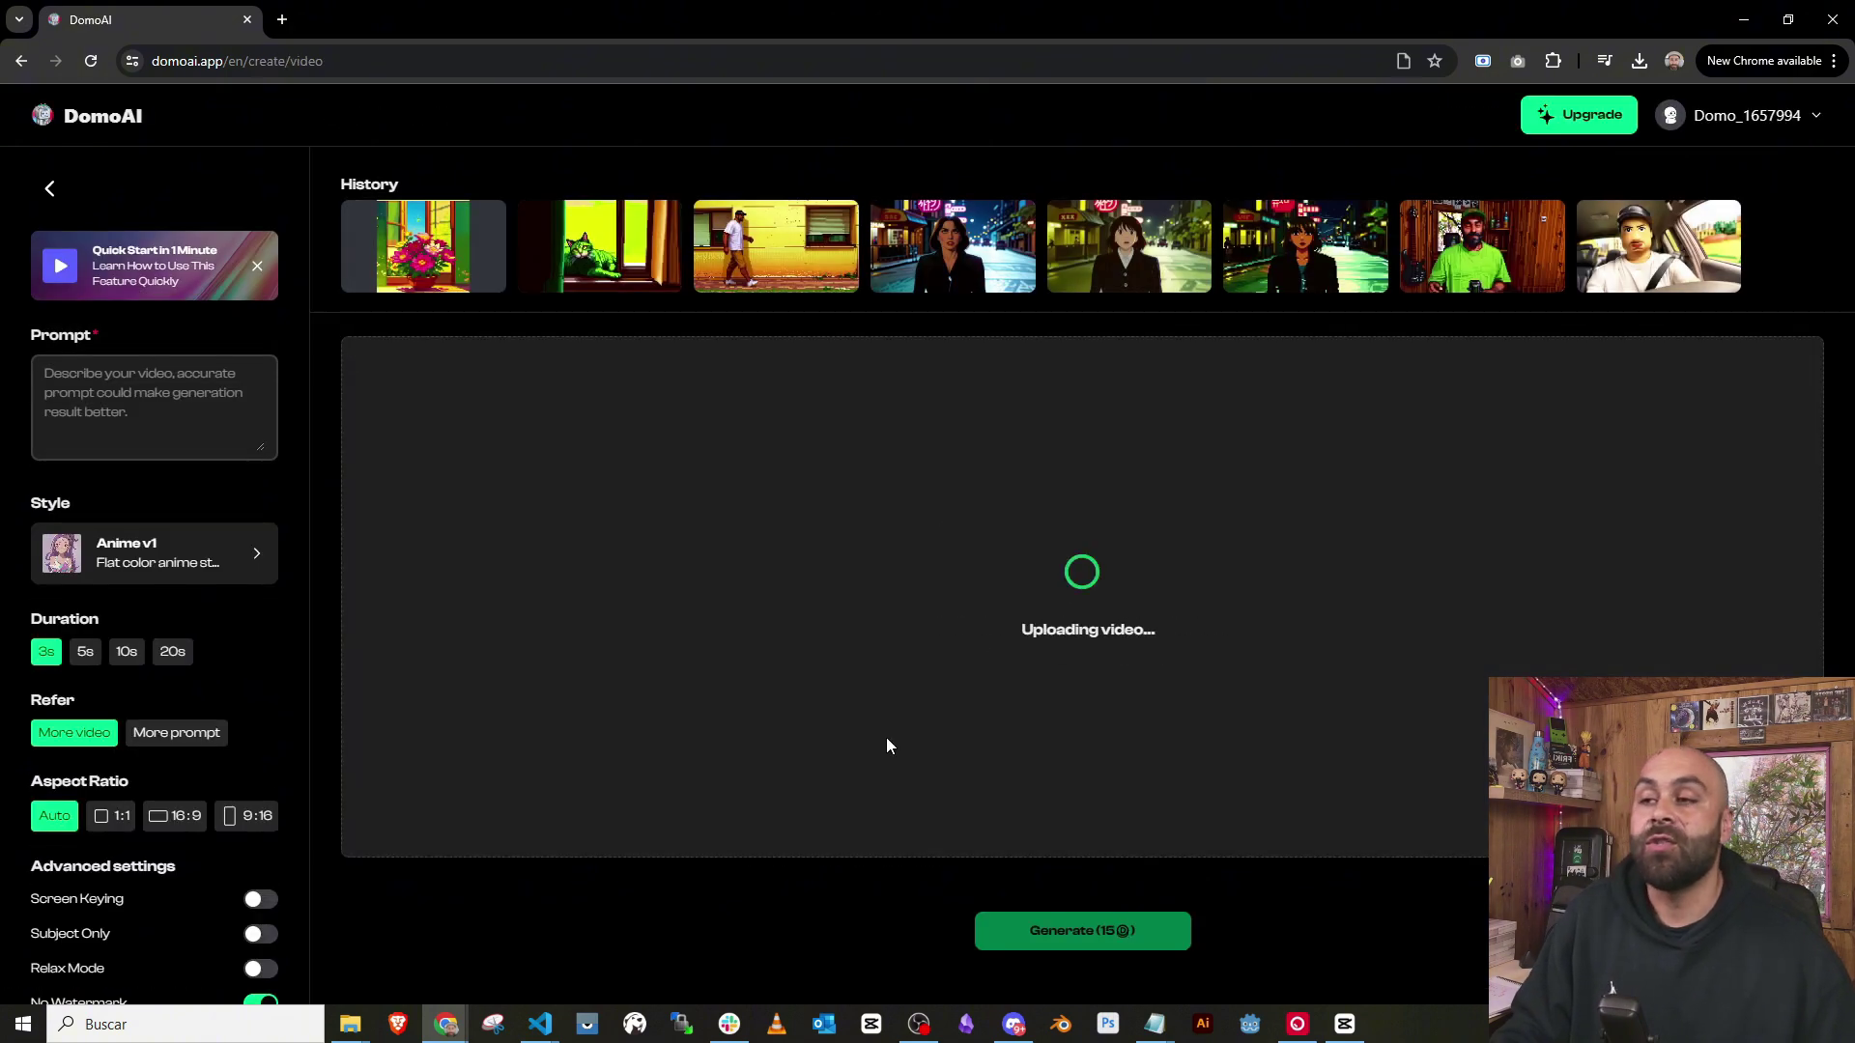
click(153, 552)
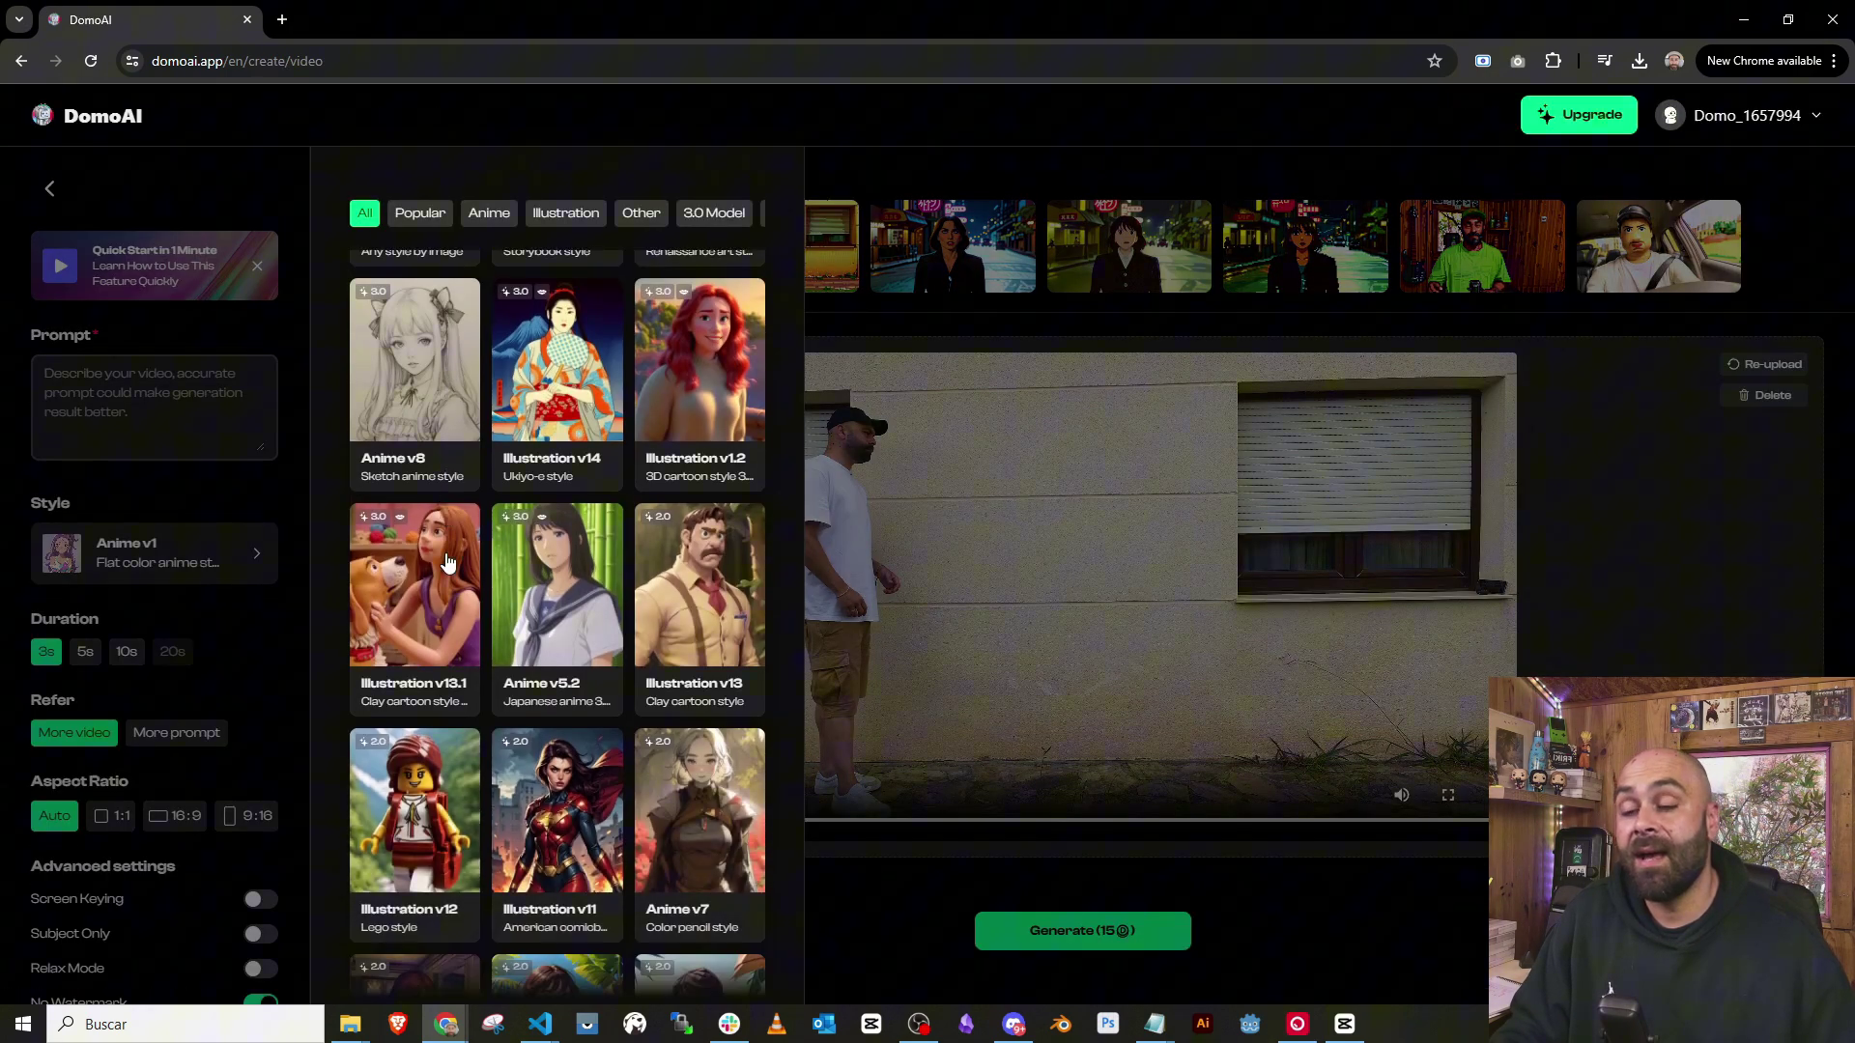
scroll(421, 630, down, 10)
click(420, 631)
text(a man walking in the garden)
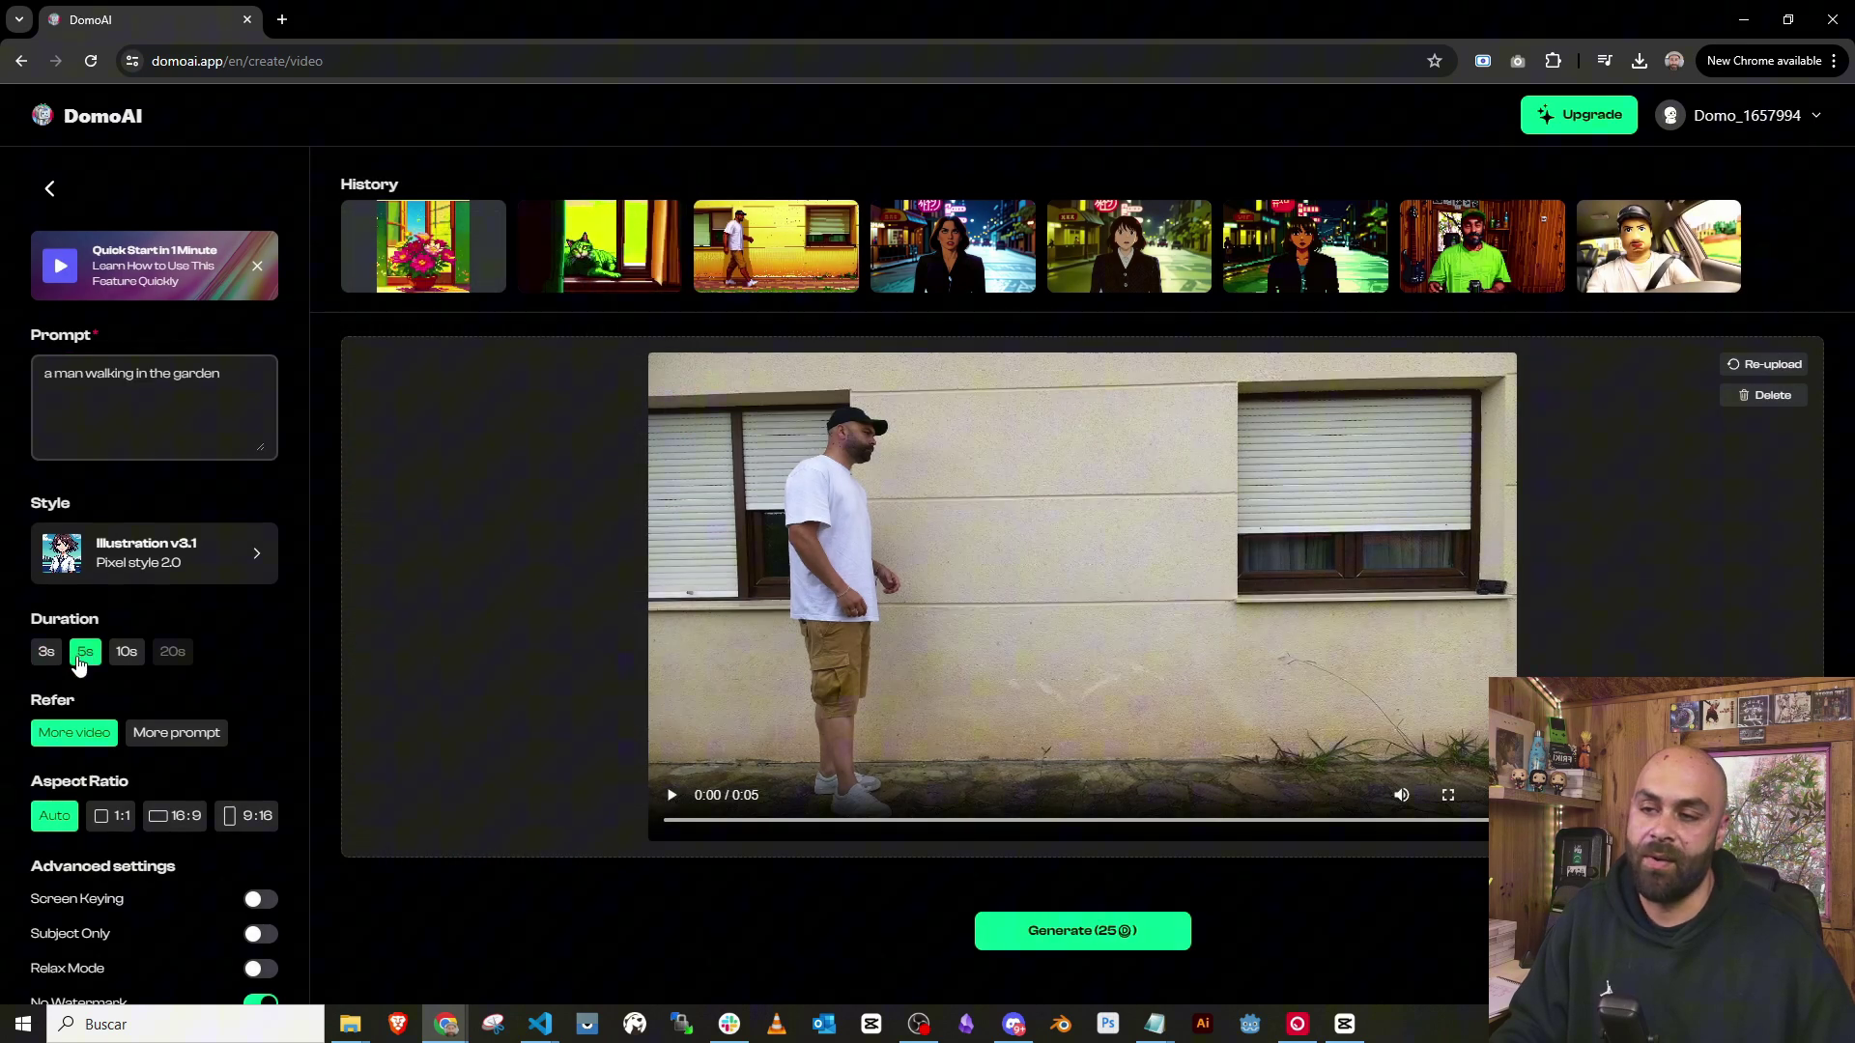
click(1071, 940)
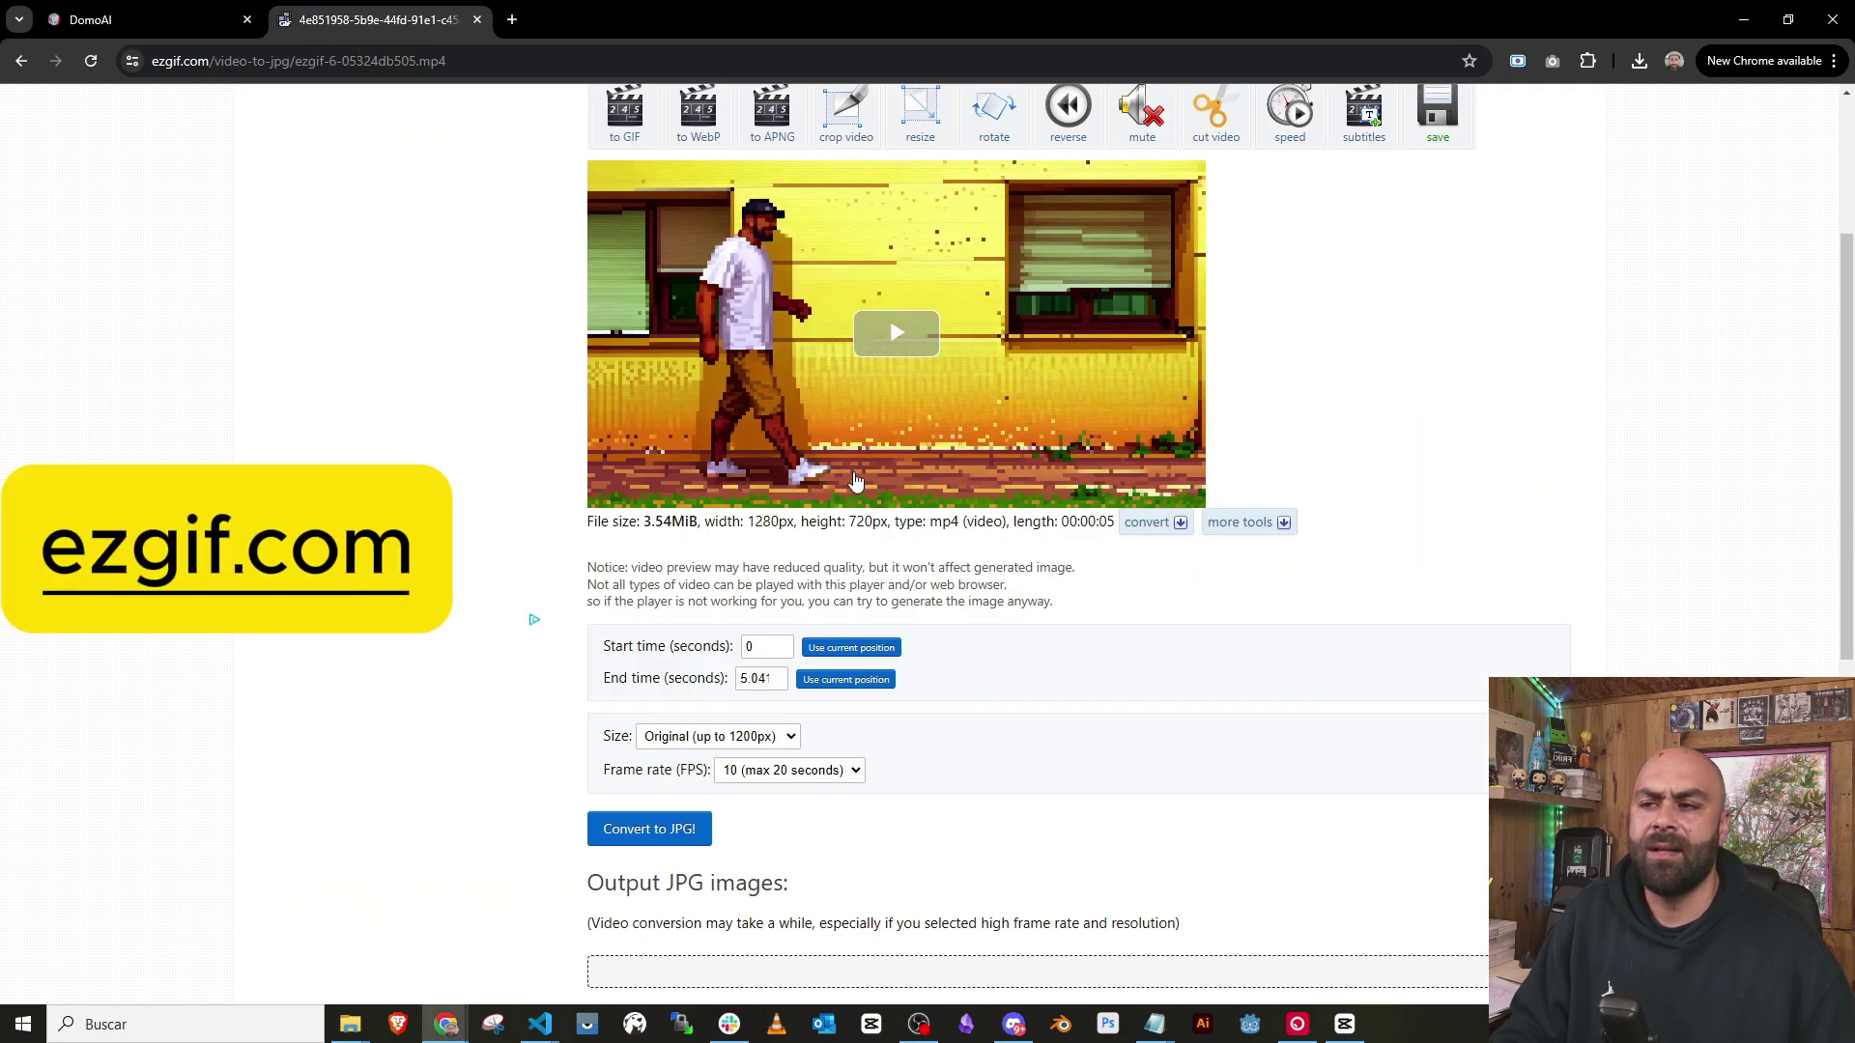
scroll(855, 482, down, 2)
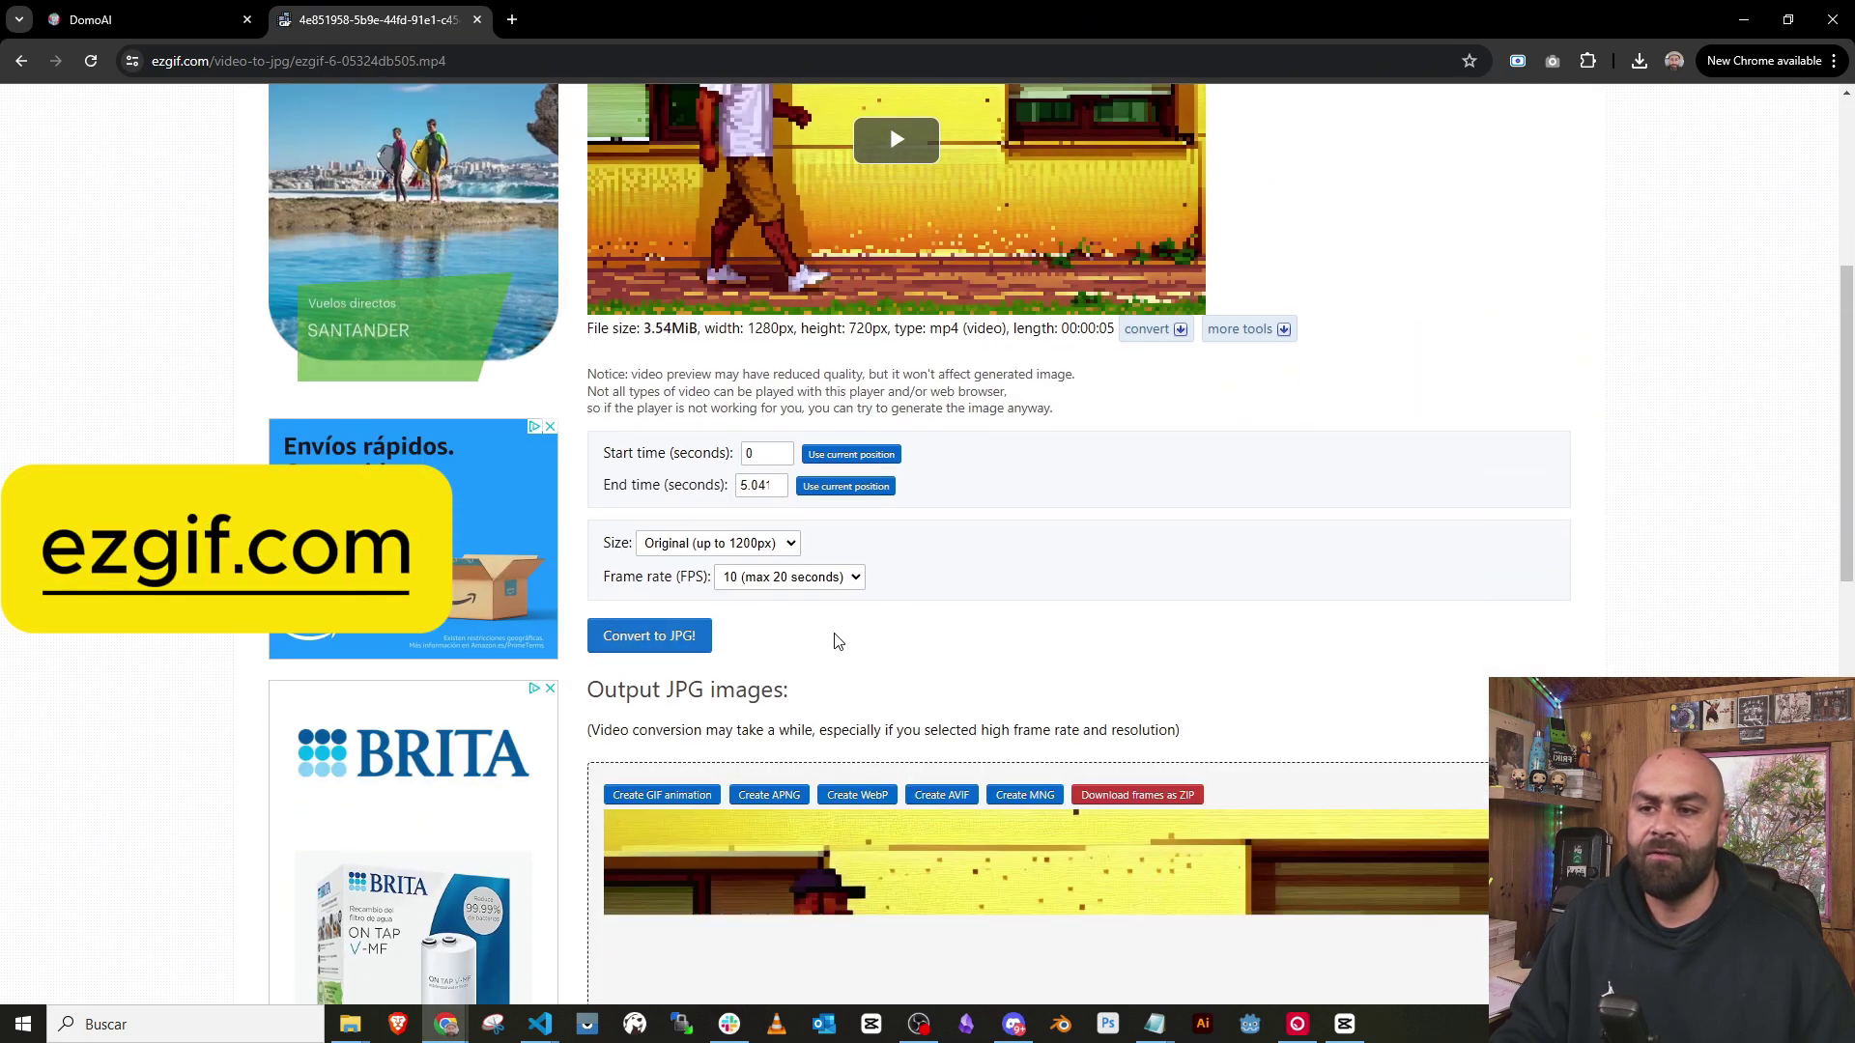
scroll(833, 642, down, 5)
scroll(992, 585, down, 3)
scroll(993, 579, down, 3)
scroll(996, 567, down, 3)
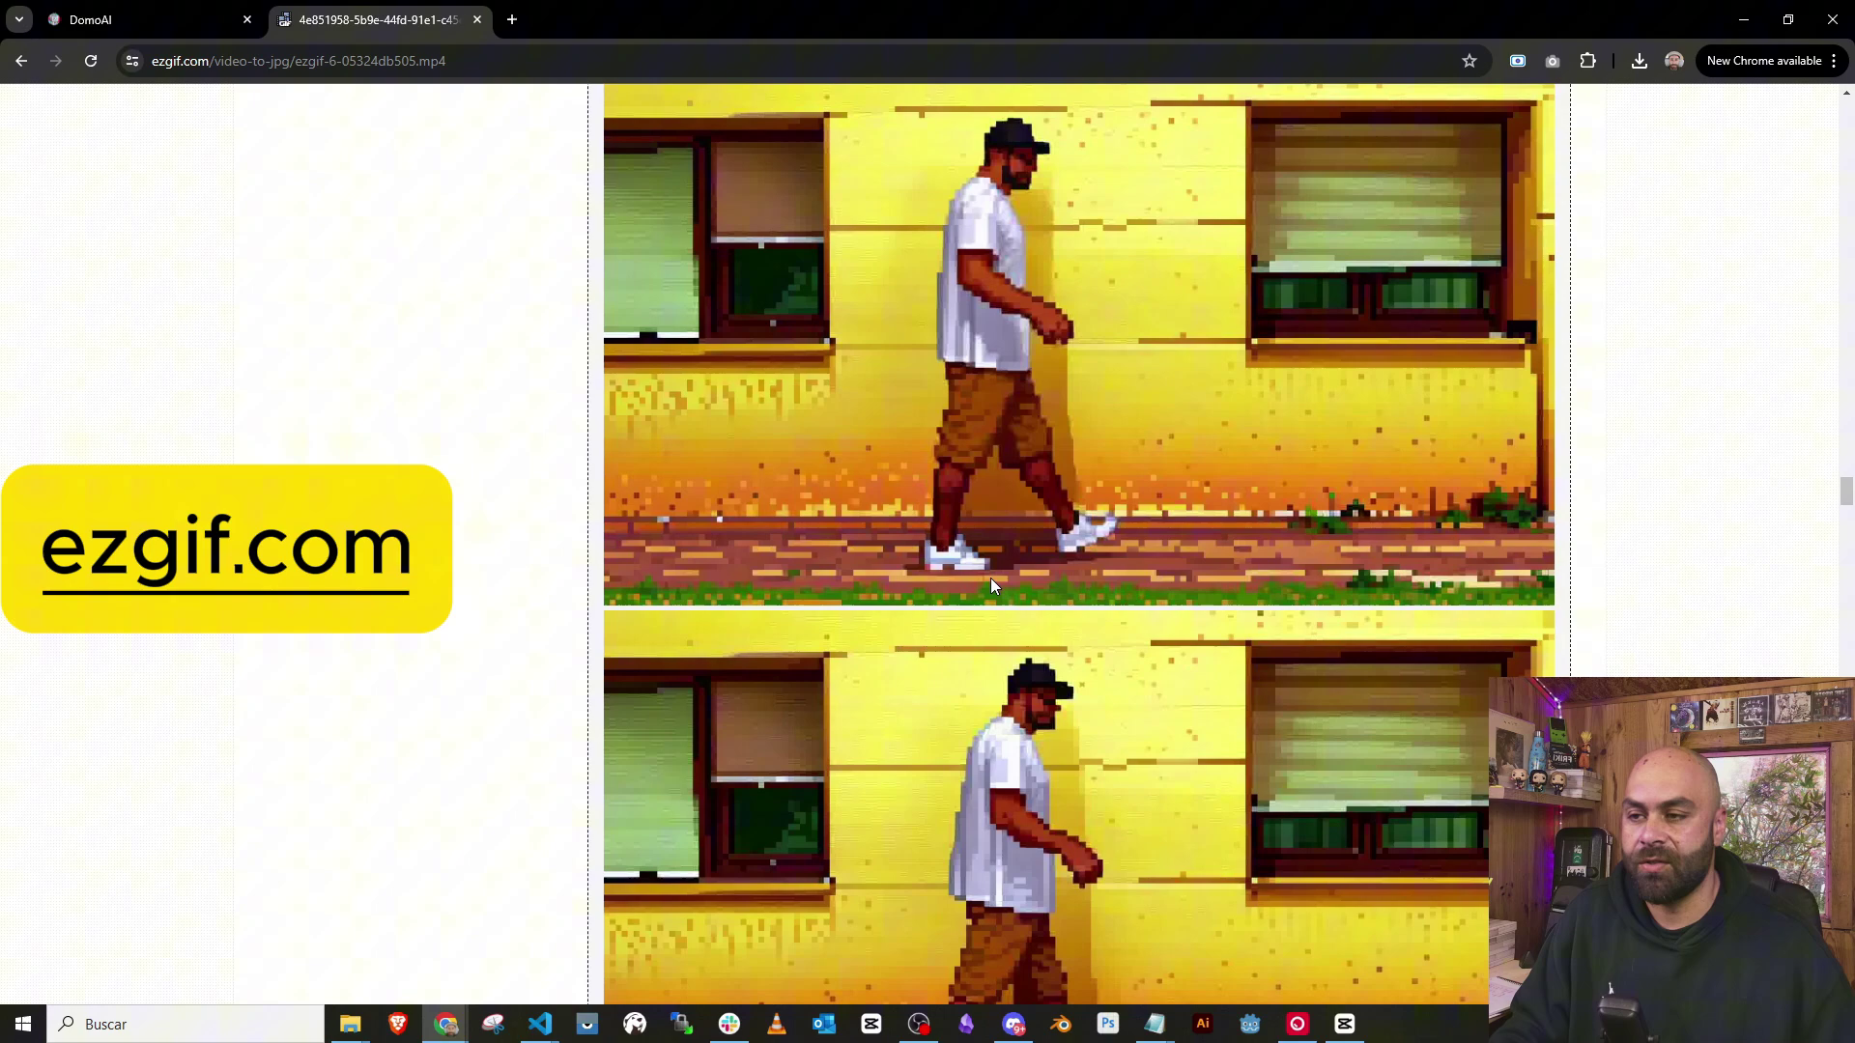
scroll(991, 579, down, 3)
Bring up the save options on an output JPG frame
right_click(1030, 602)
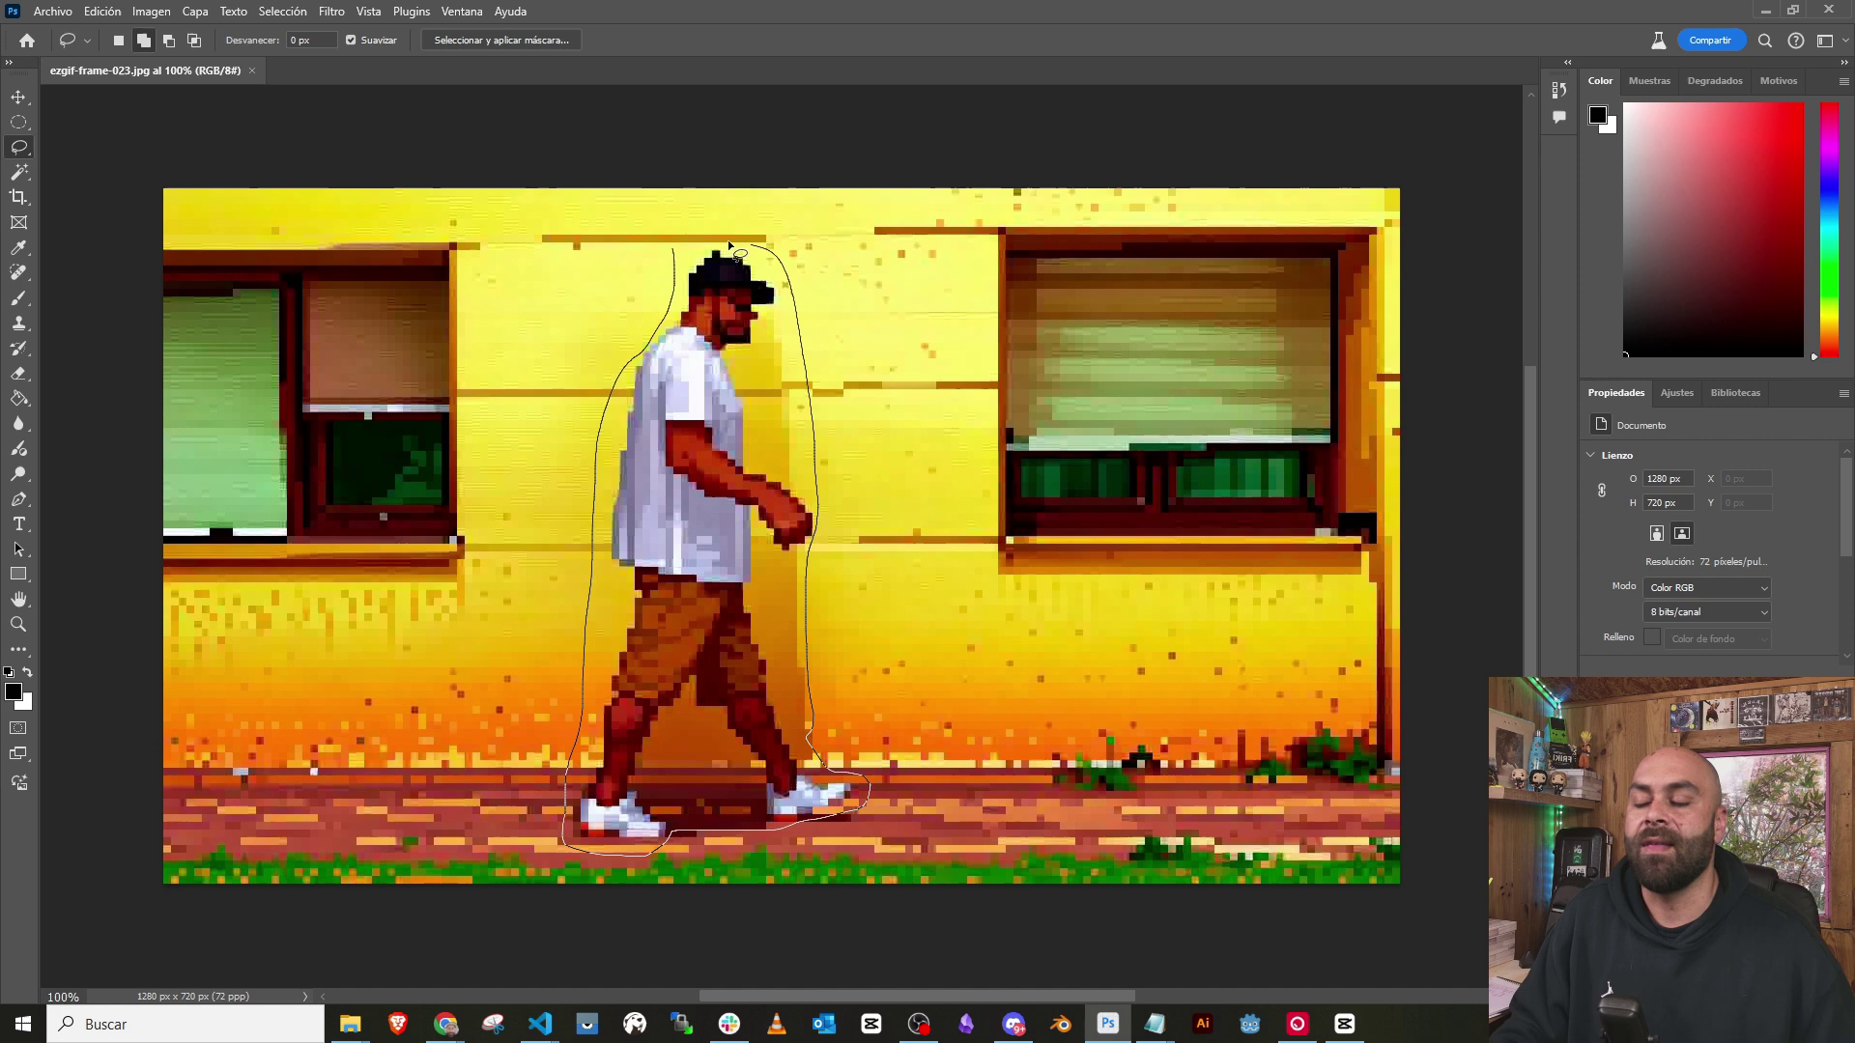
Erase the lassoed man from the frame with Generative Fill
drag(729, 247, 734, 243)
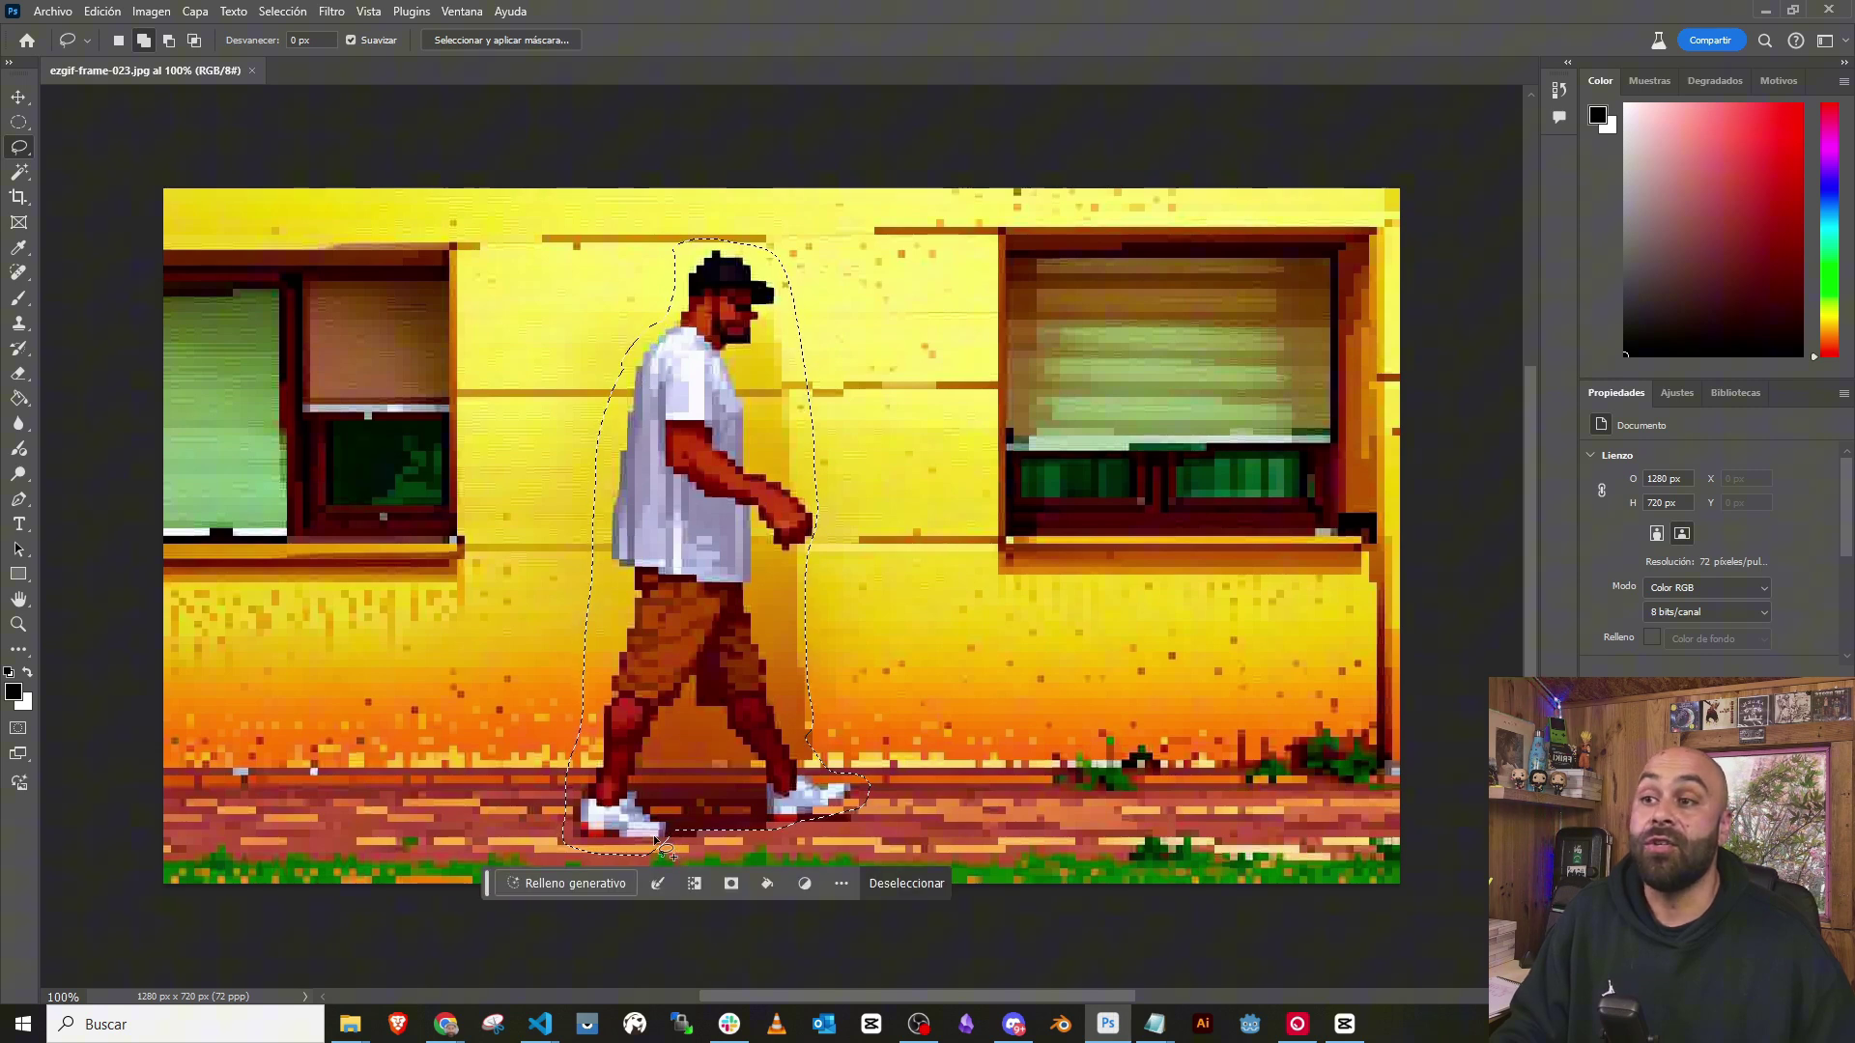
click(572, 882)
click(942, 883)
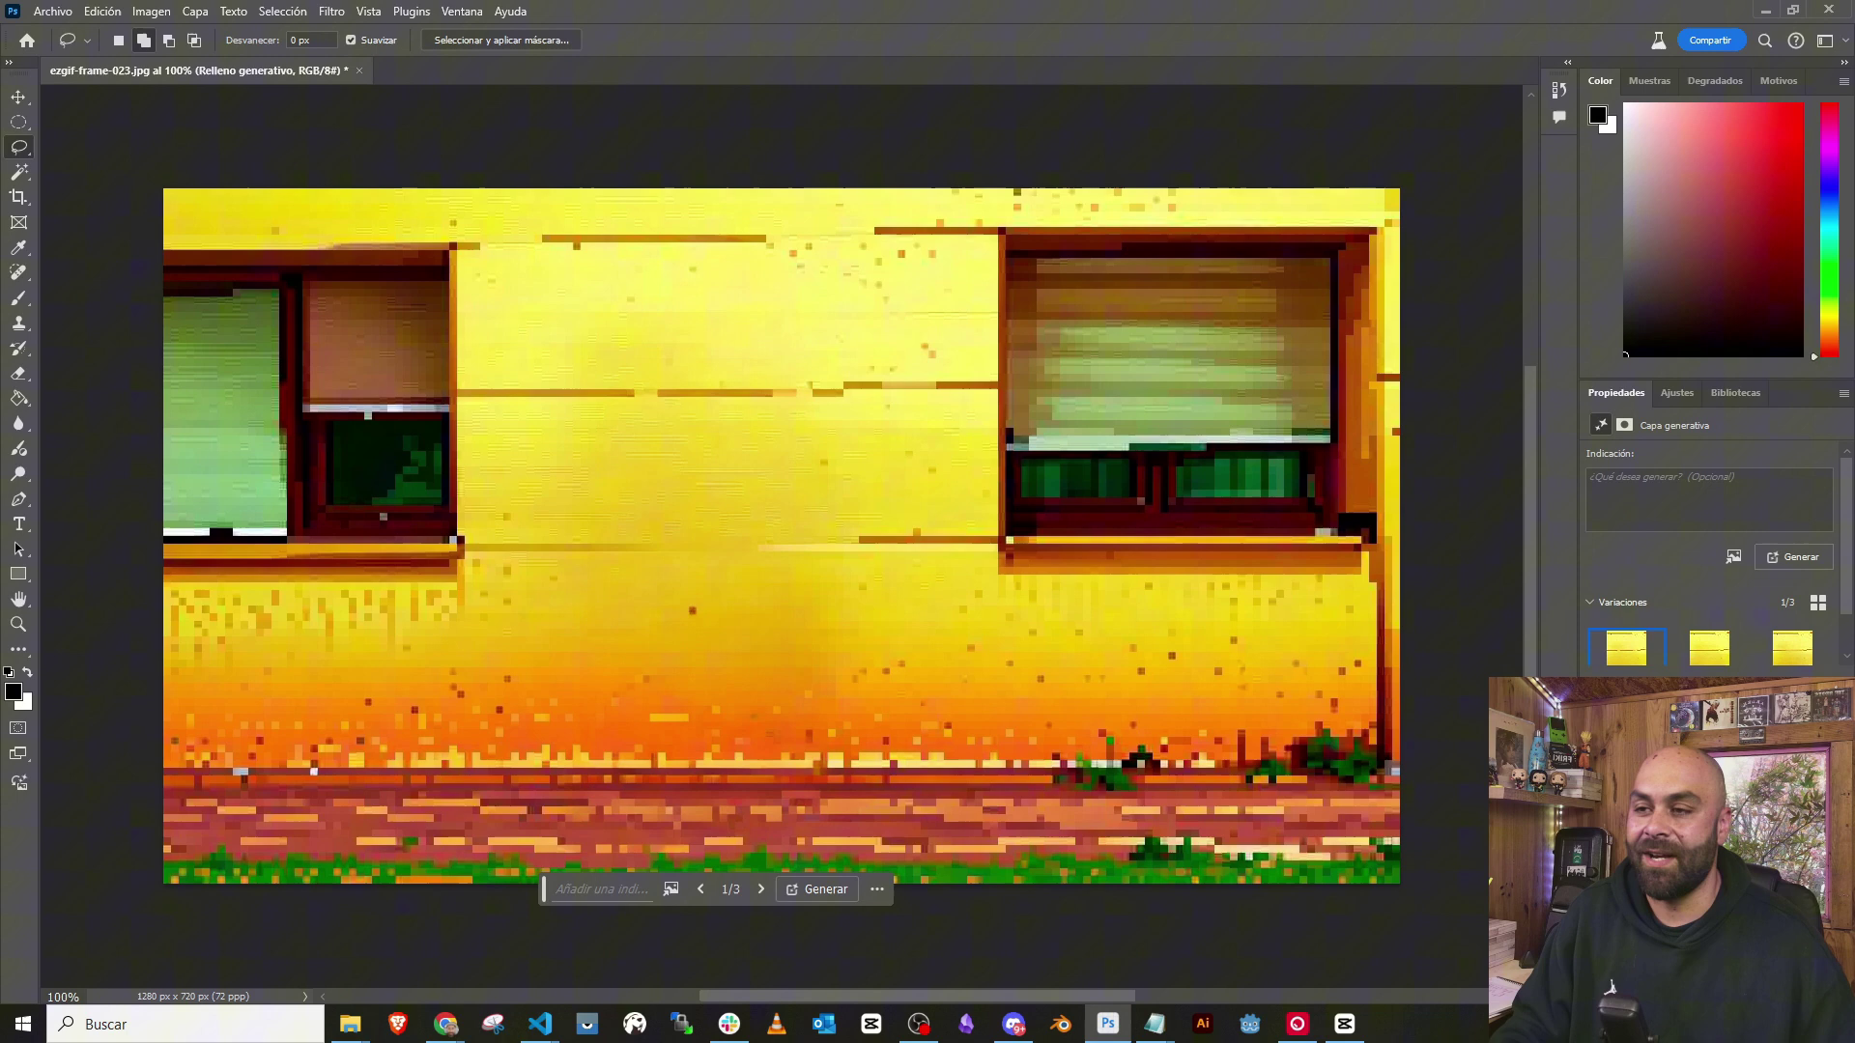
key(ctrl+e)
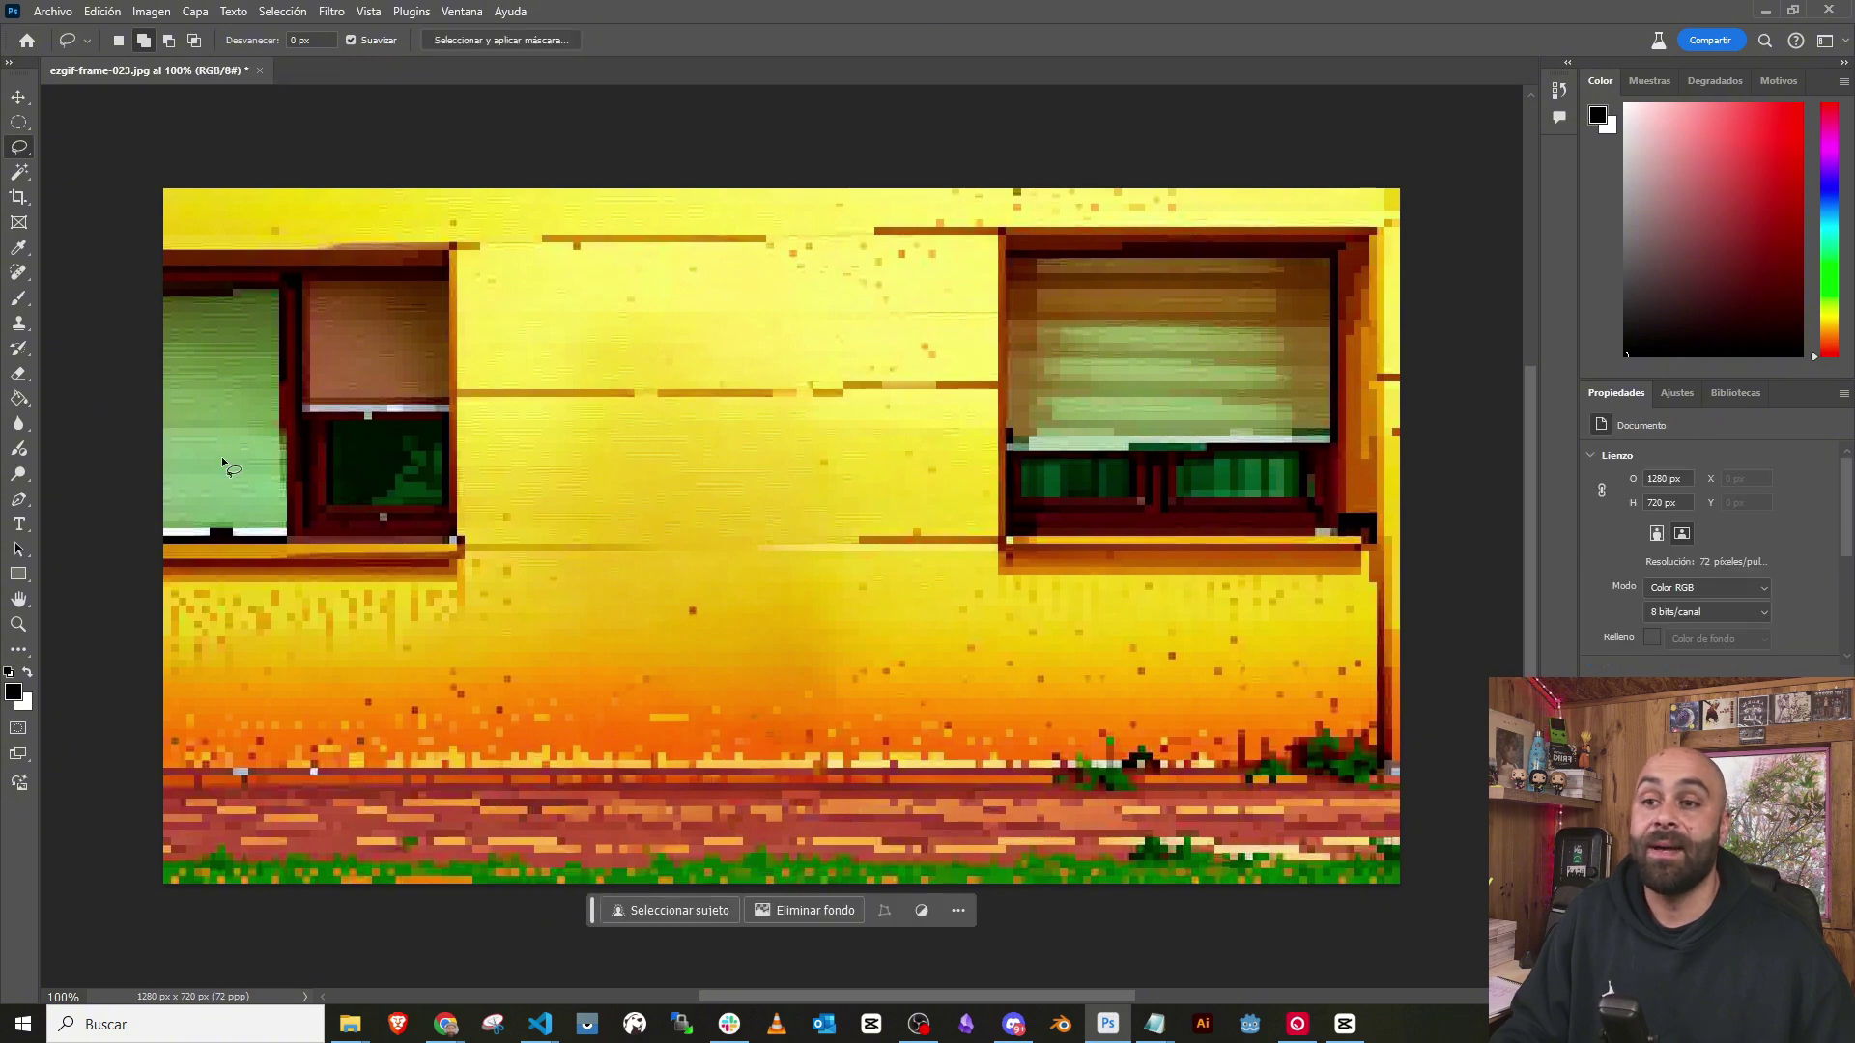
Widen the canvas leftward with Generative Expand, keeping the third variation
click(19, 196)
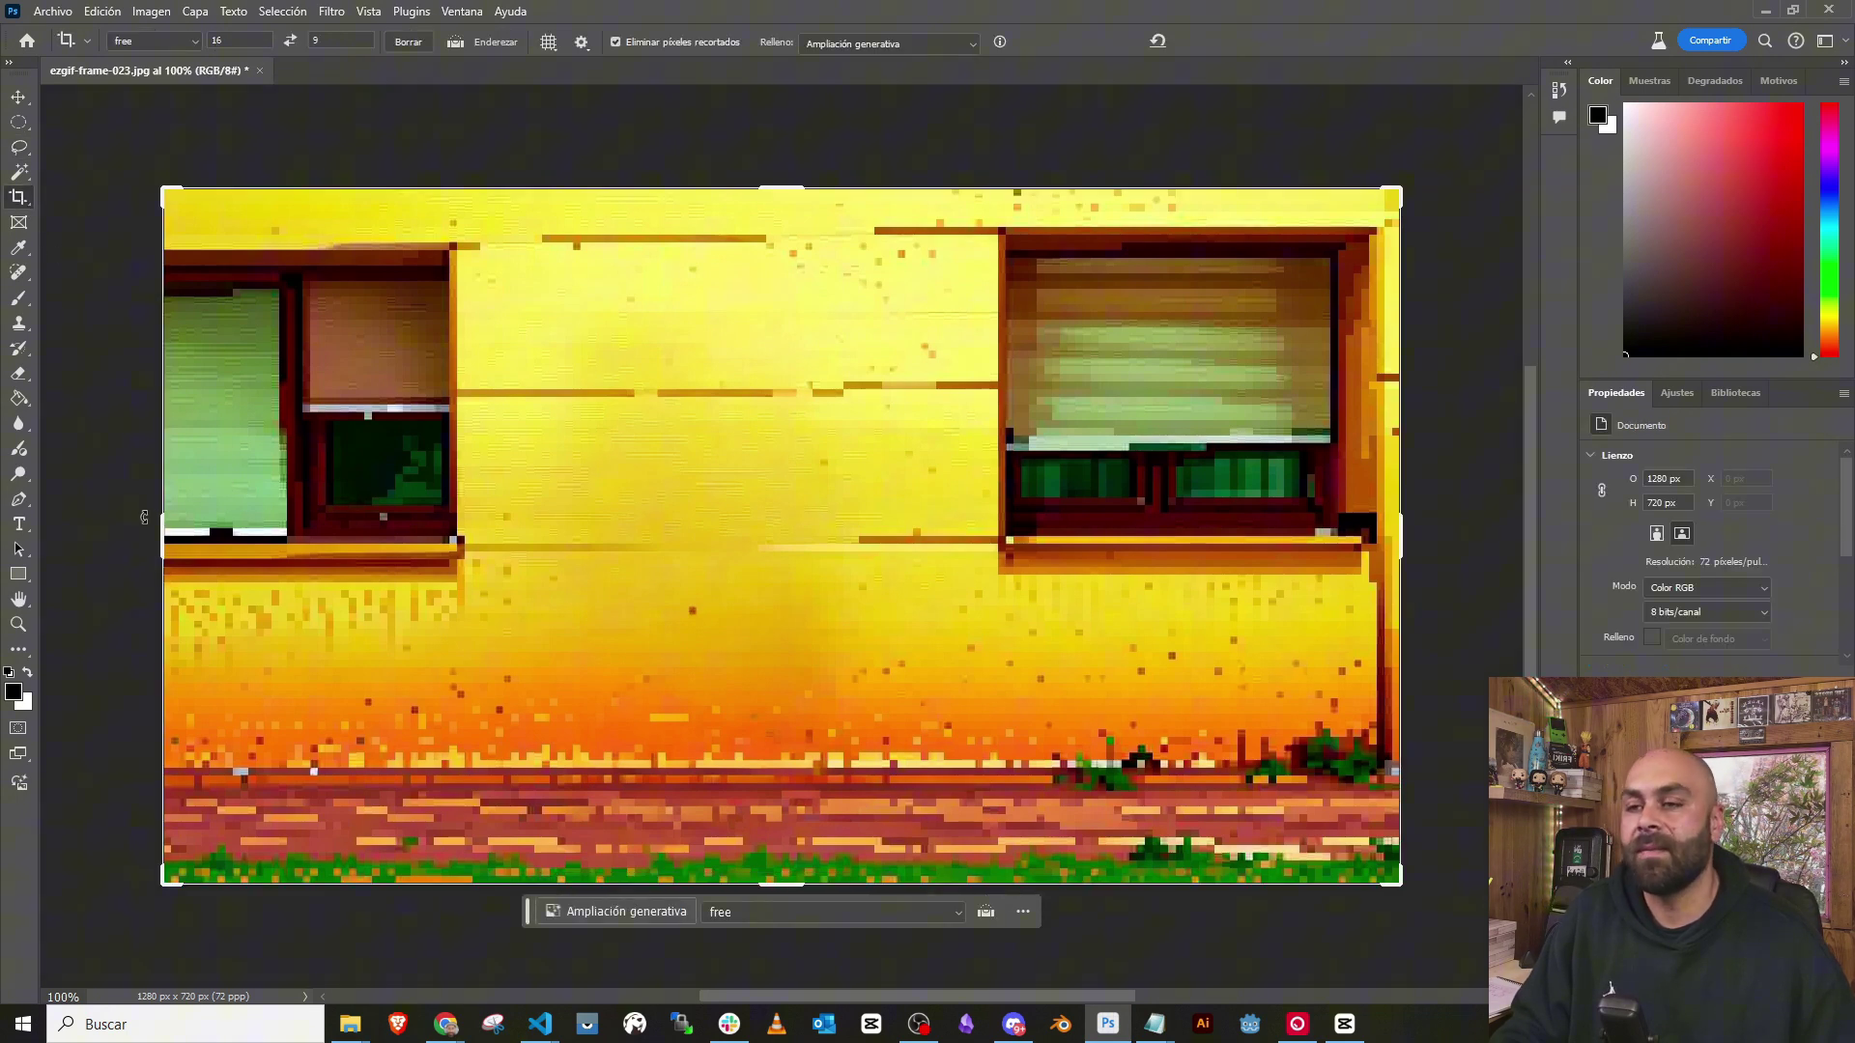
drag(159, 533, 58, 544)
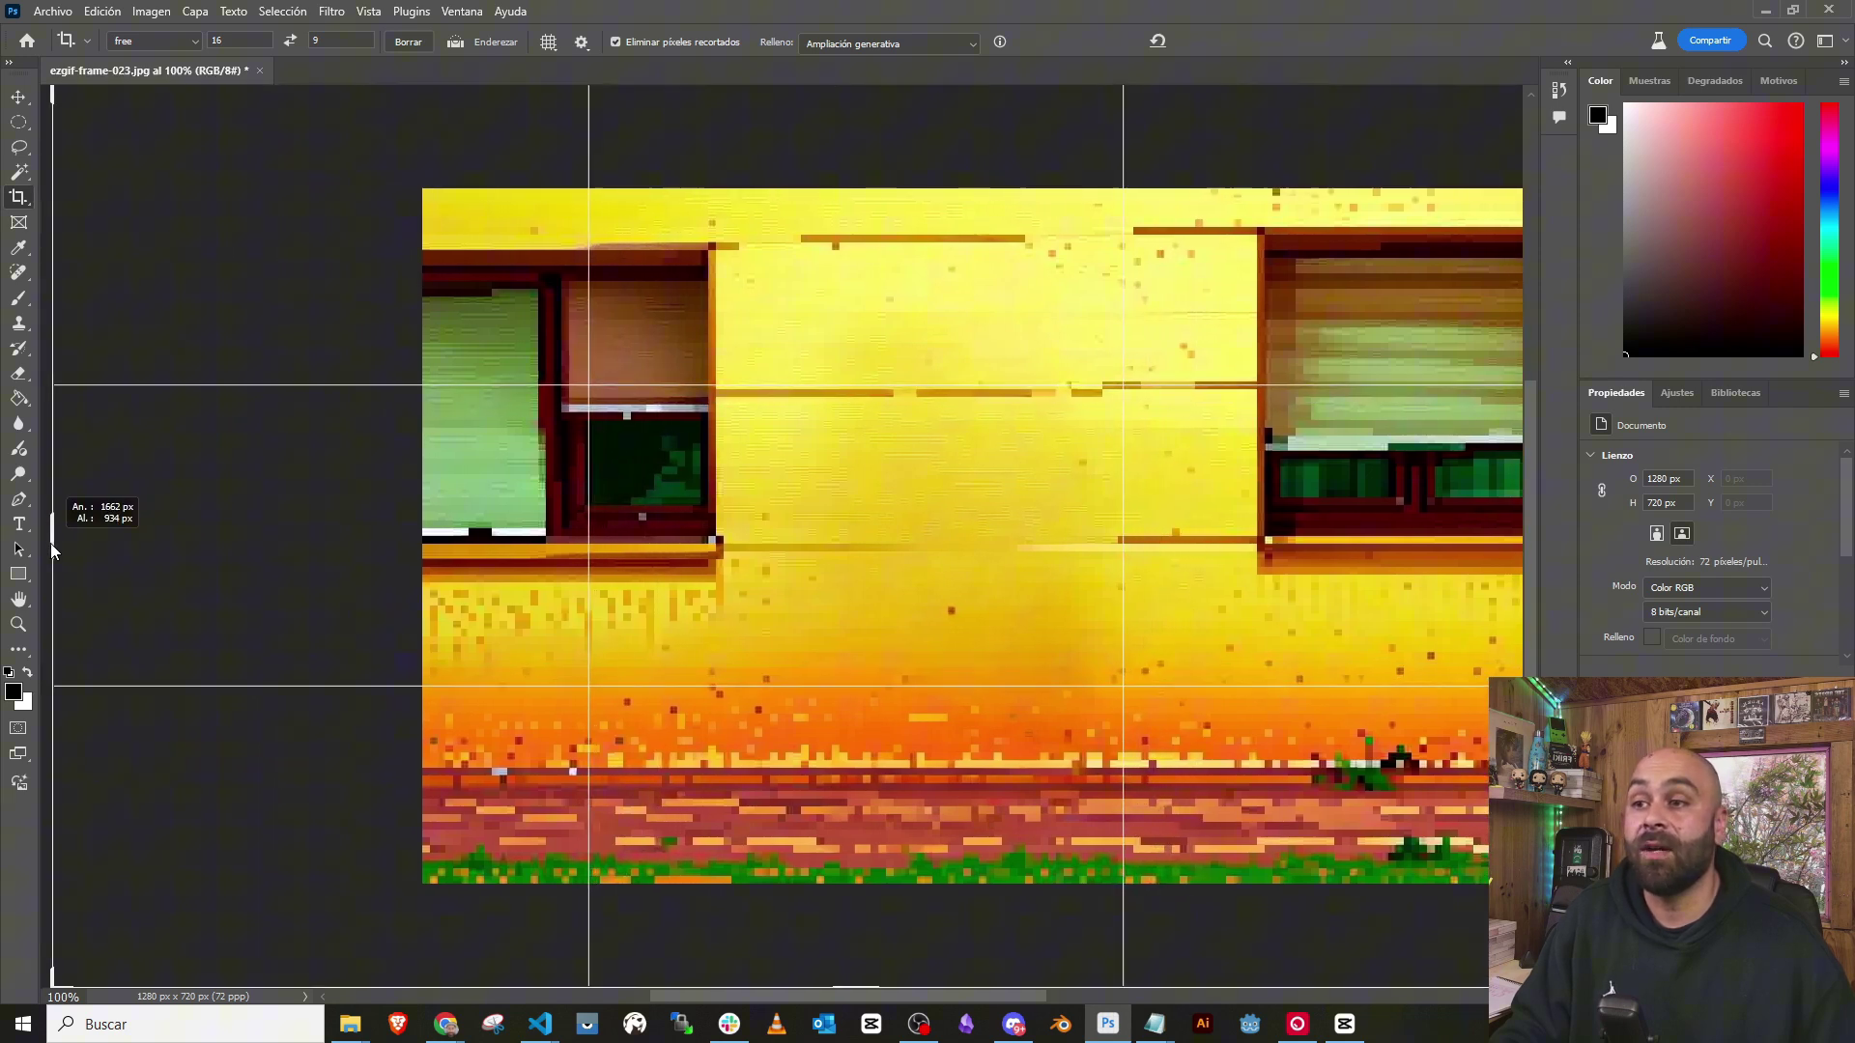
drag(58, 543, 54, 528)
click(1128, 961)
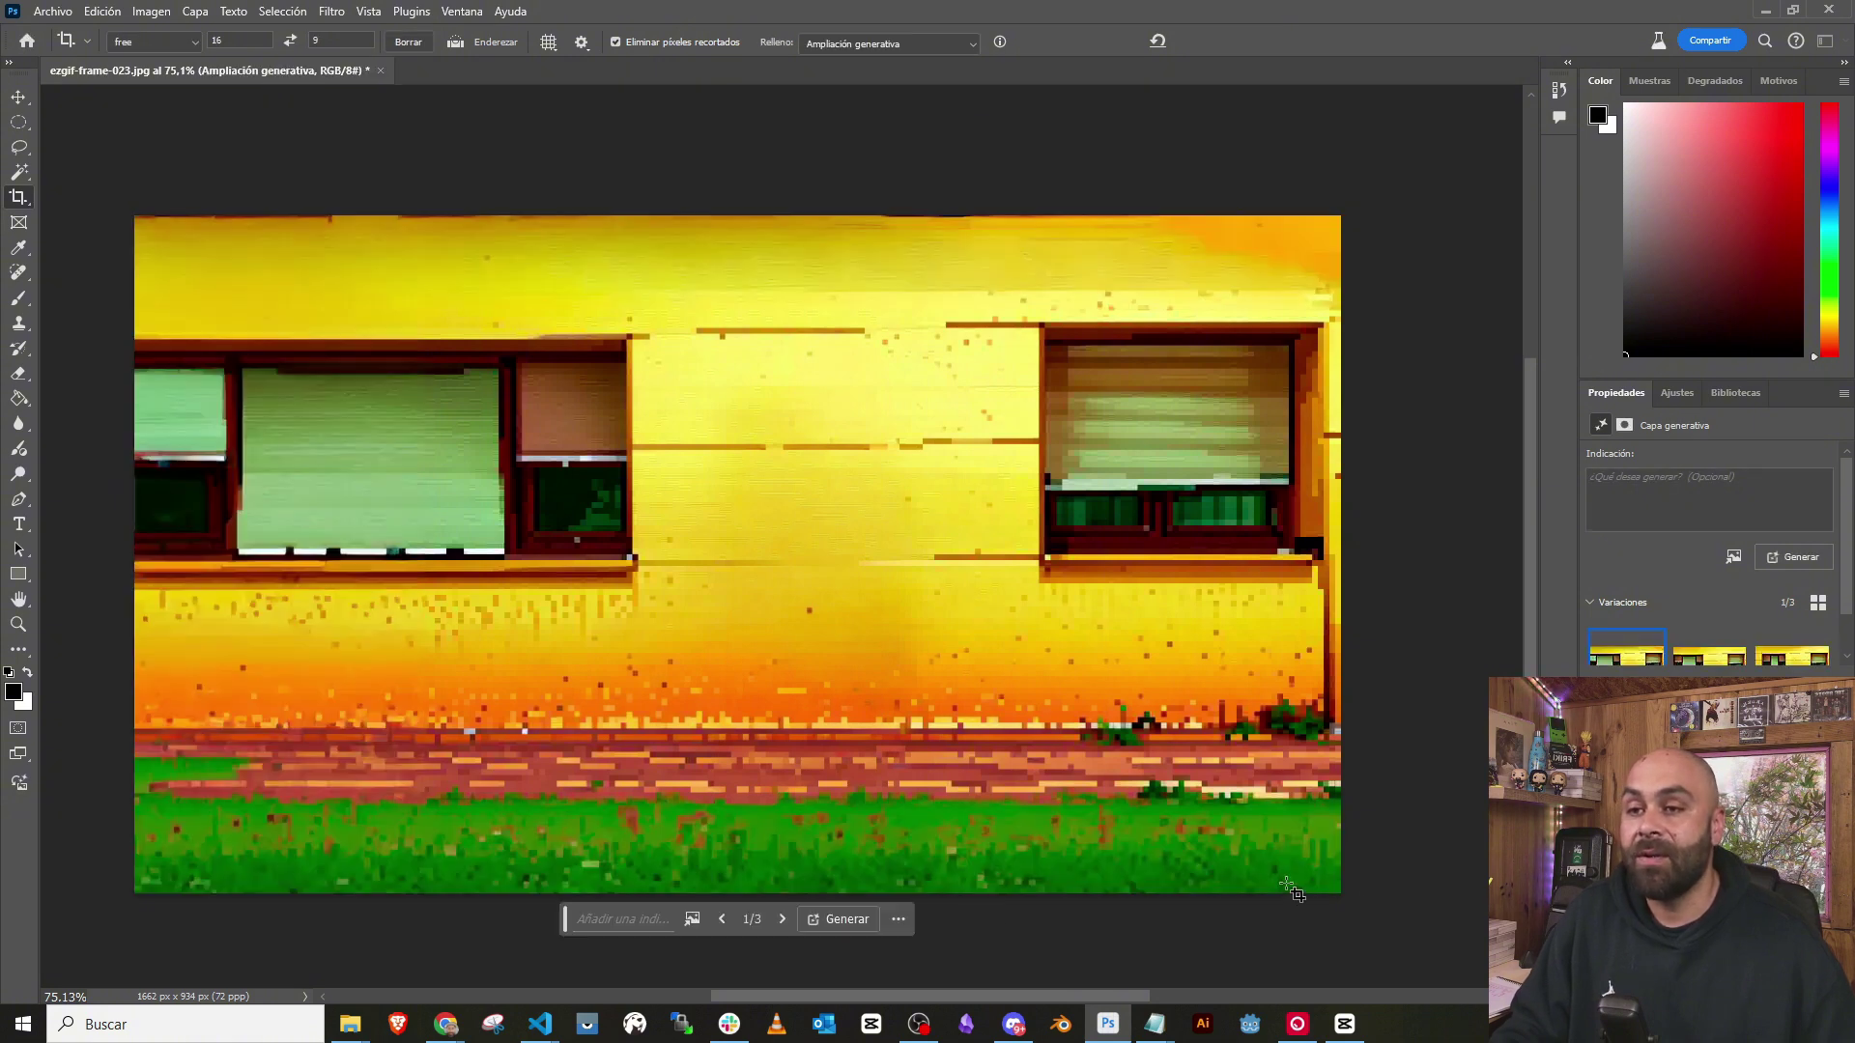
click(1703, 660)
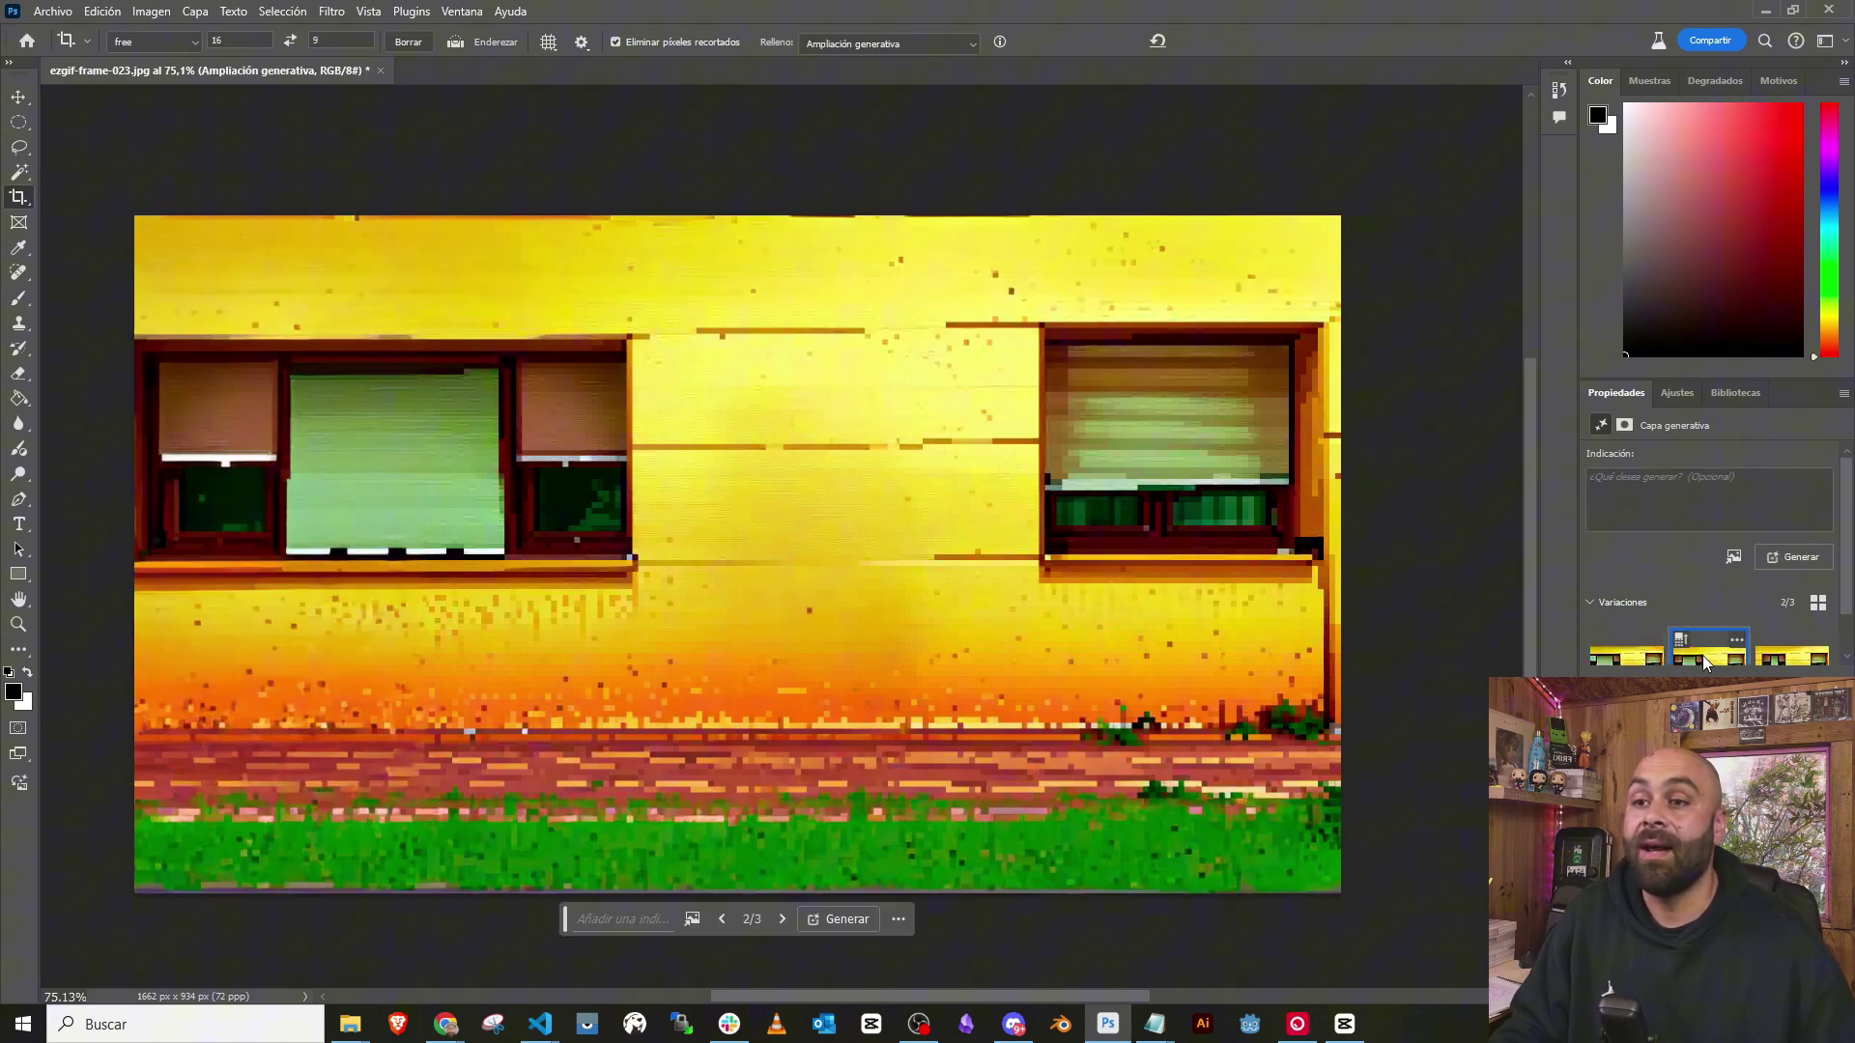
click(1790, 660)
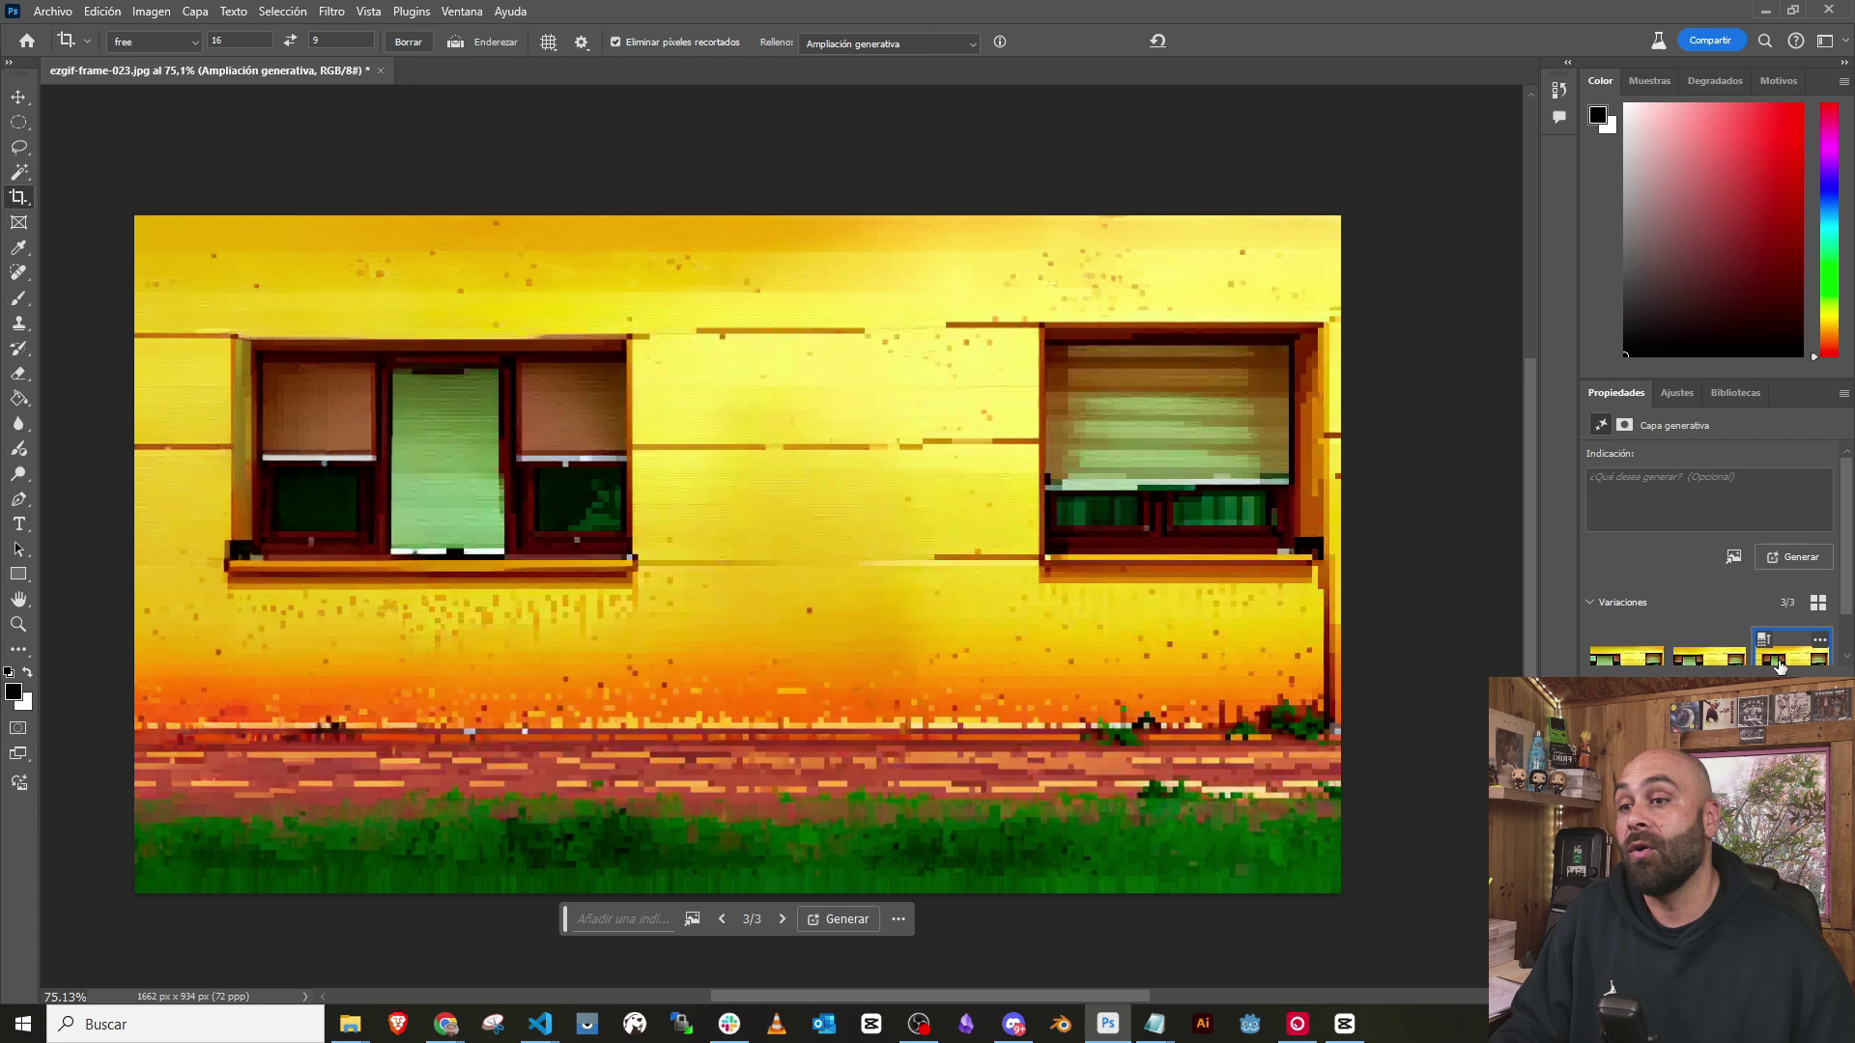
key(Escape)
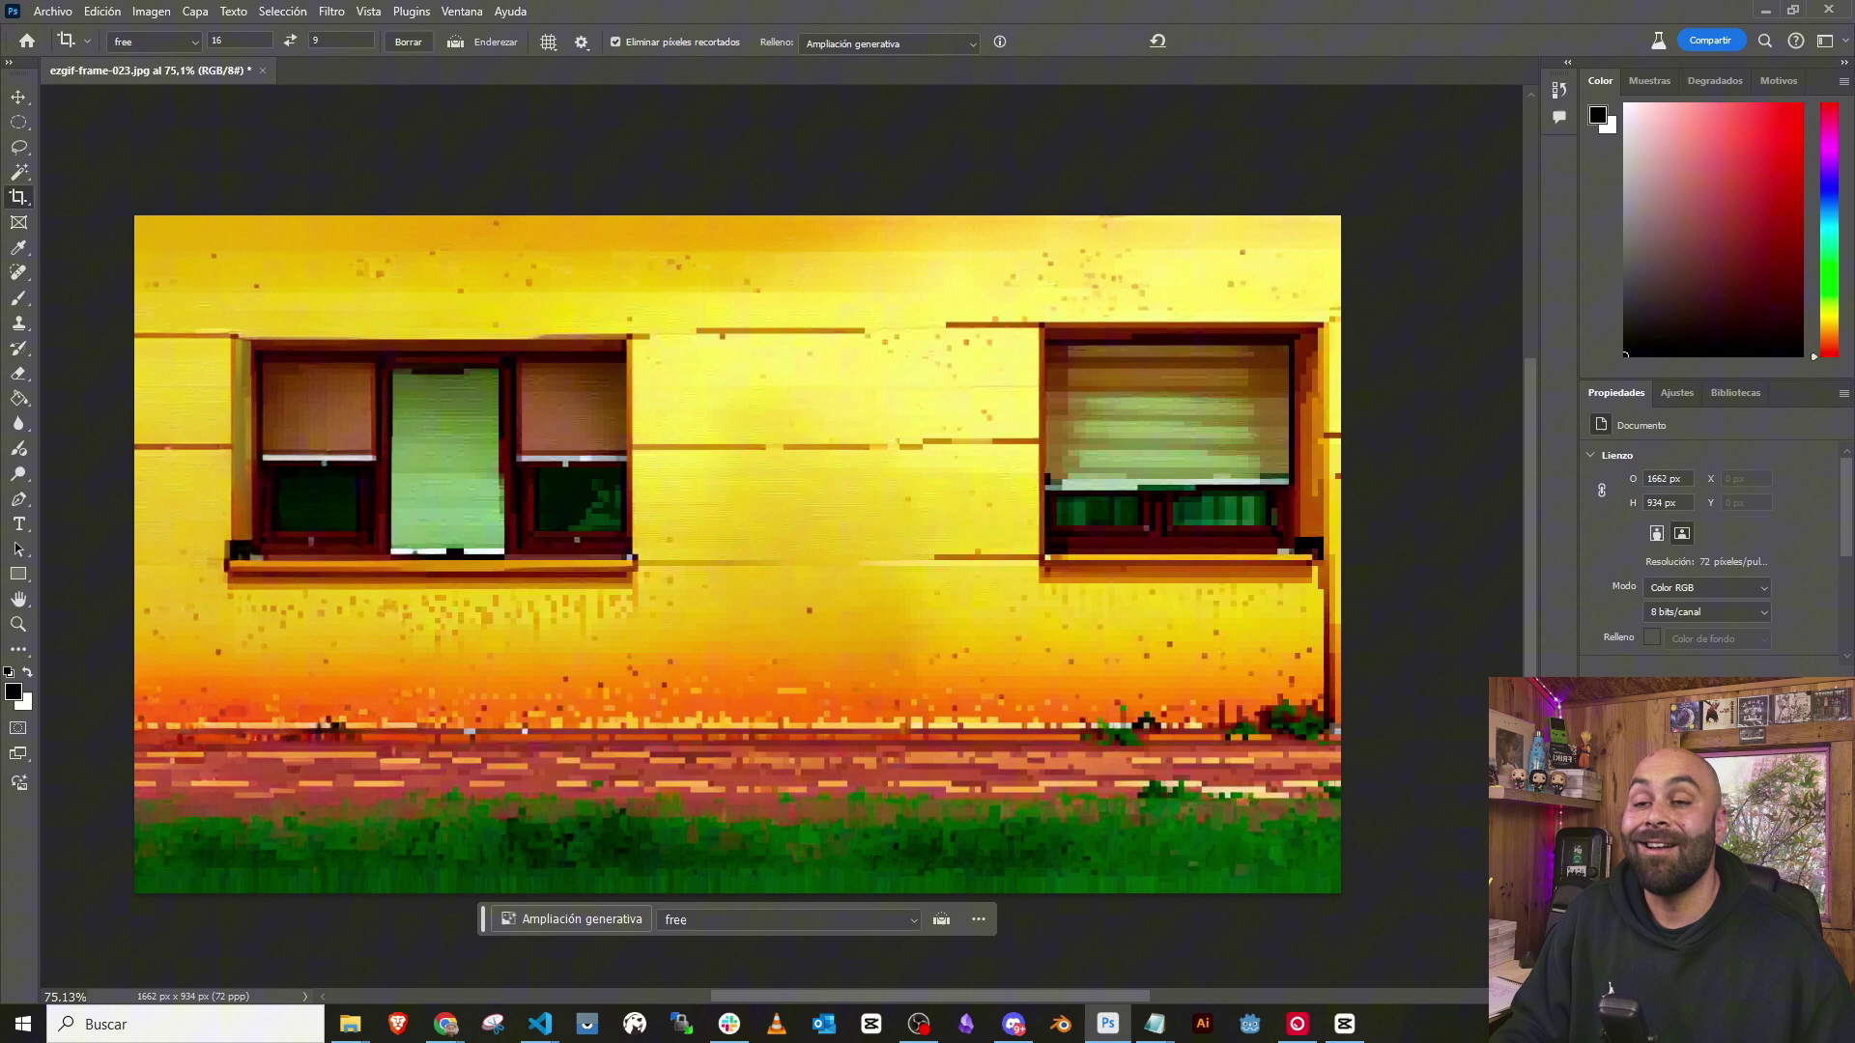
key(alt+Tab)
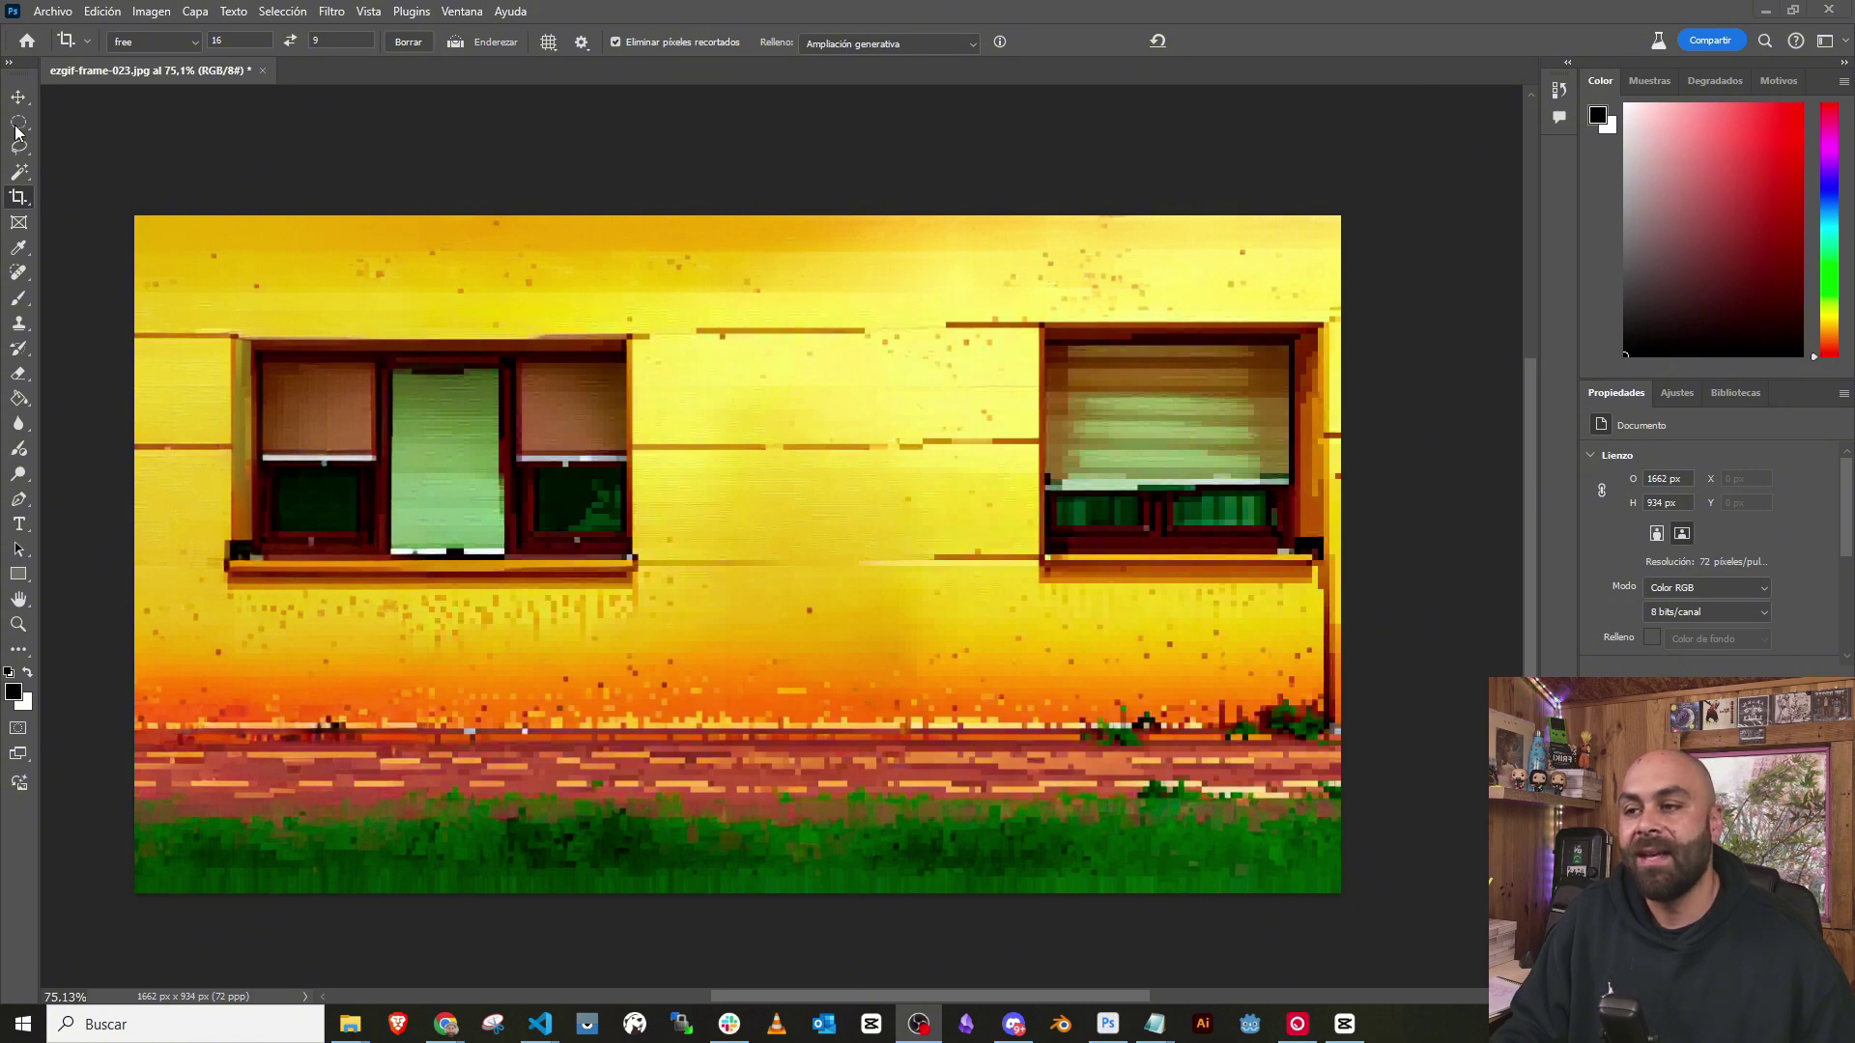
Compare the red, blue and white beach ball variations and keep the second
key(alt+Tab)
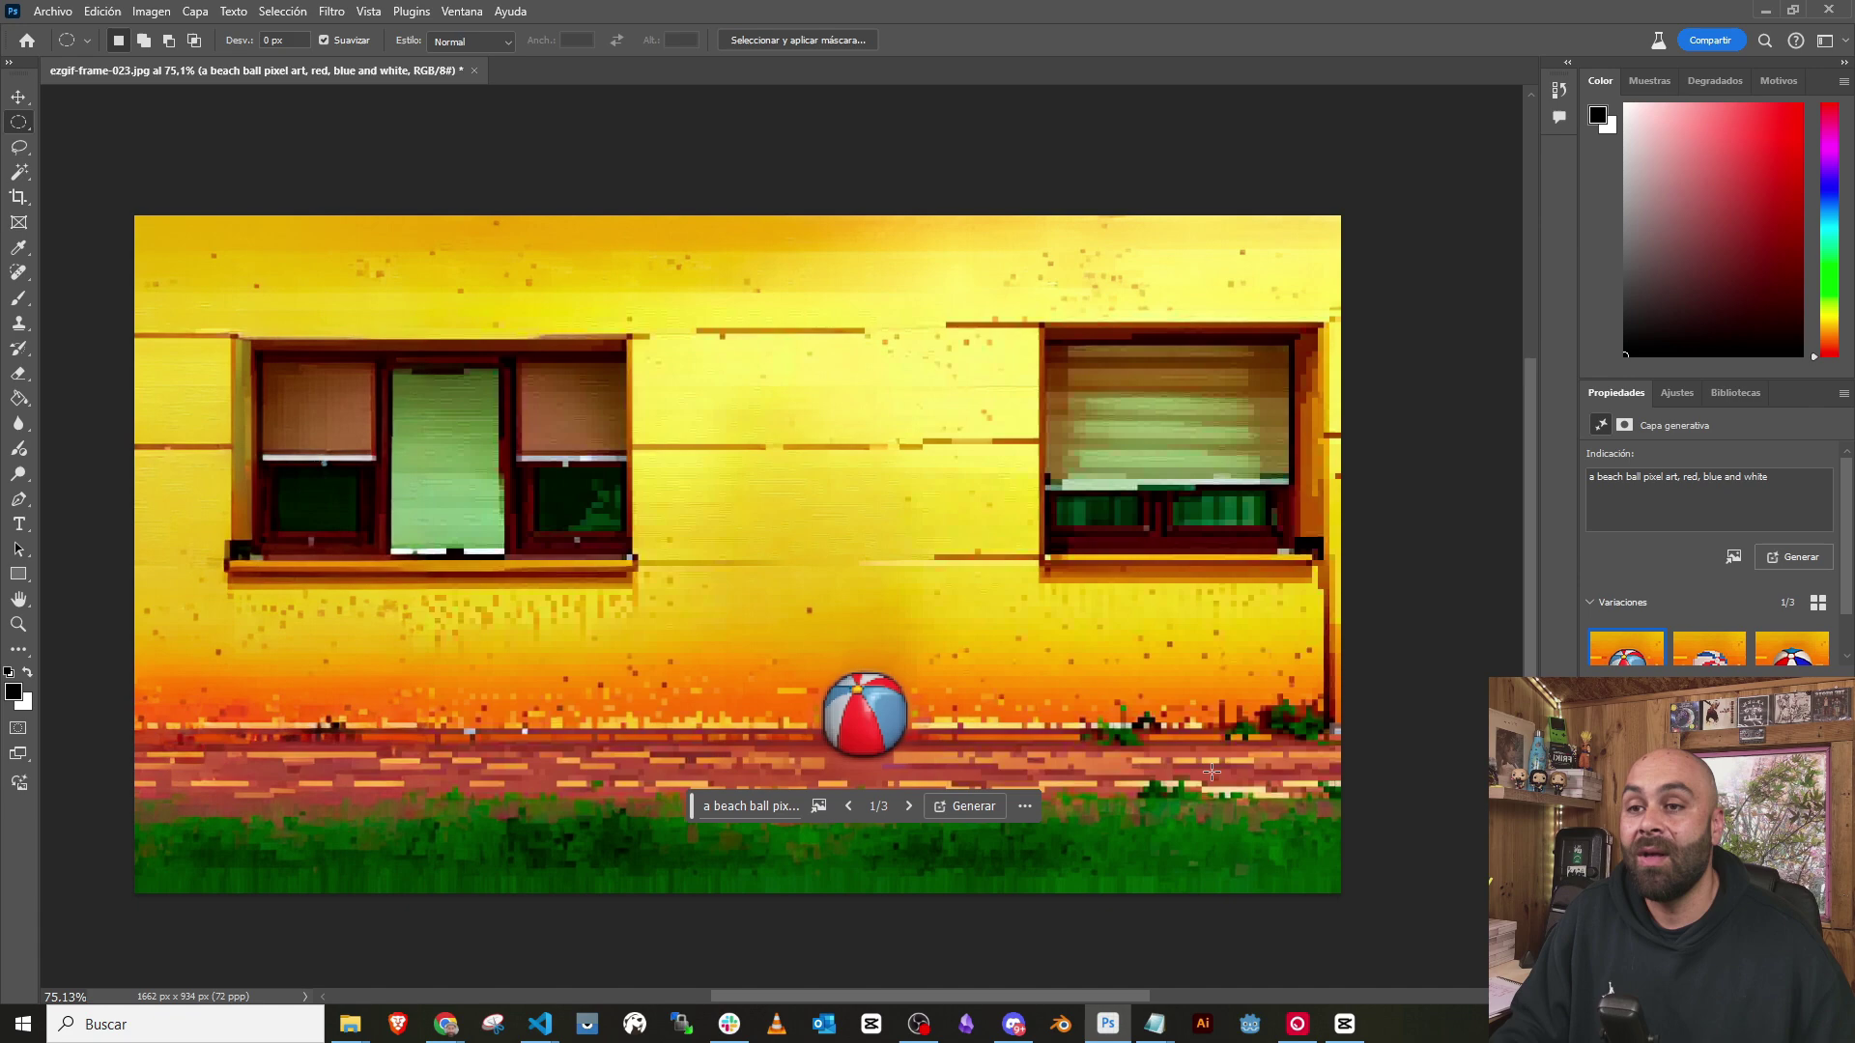
click(1711, 655)
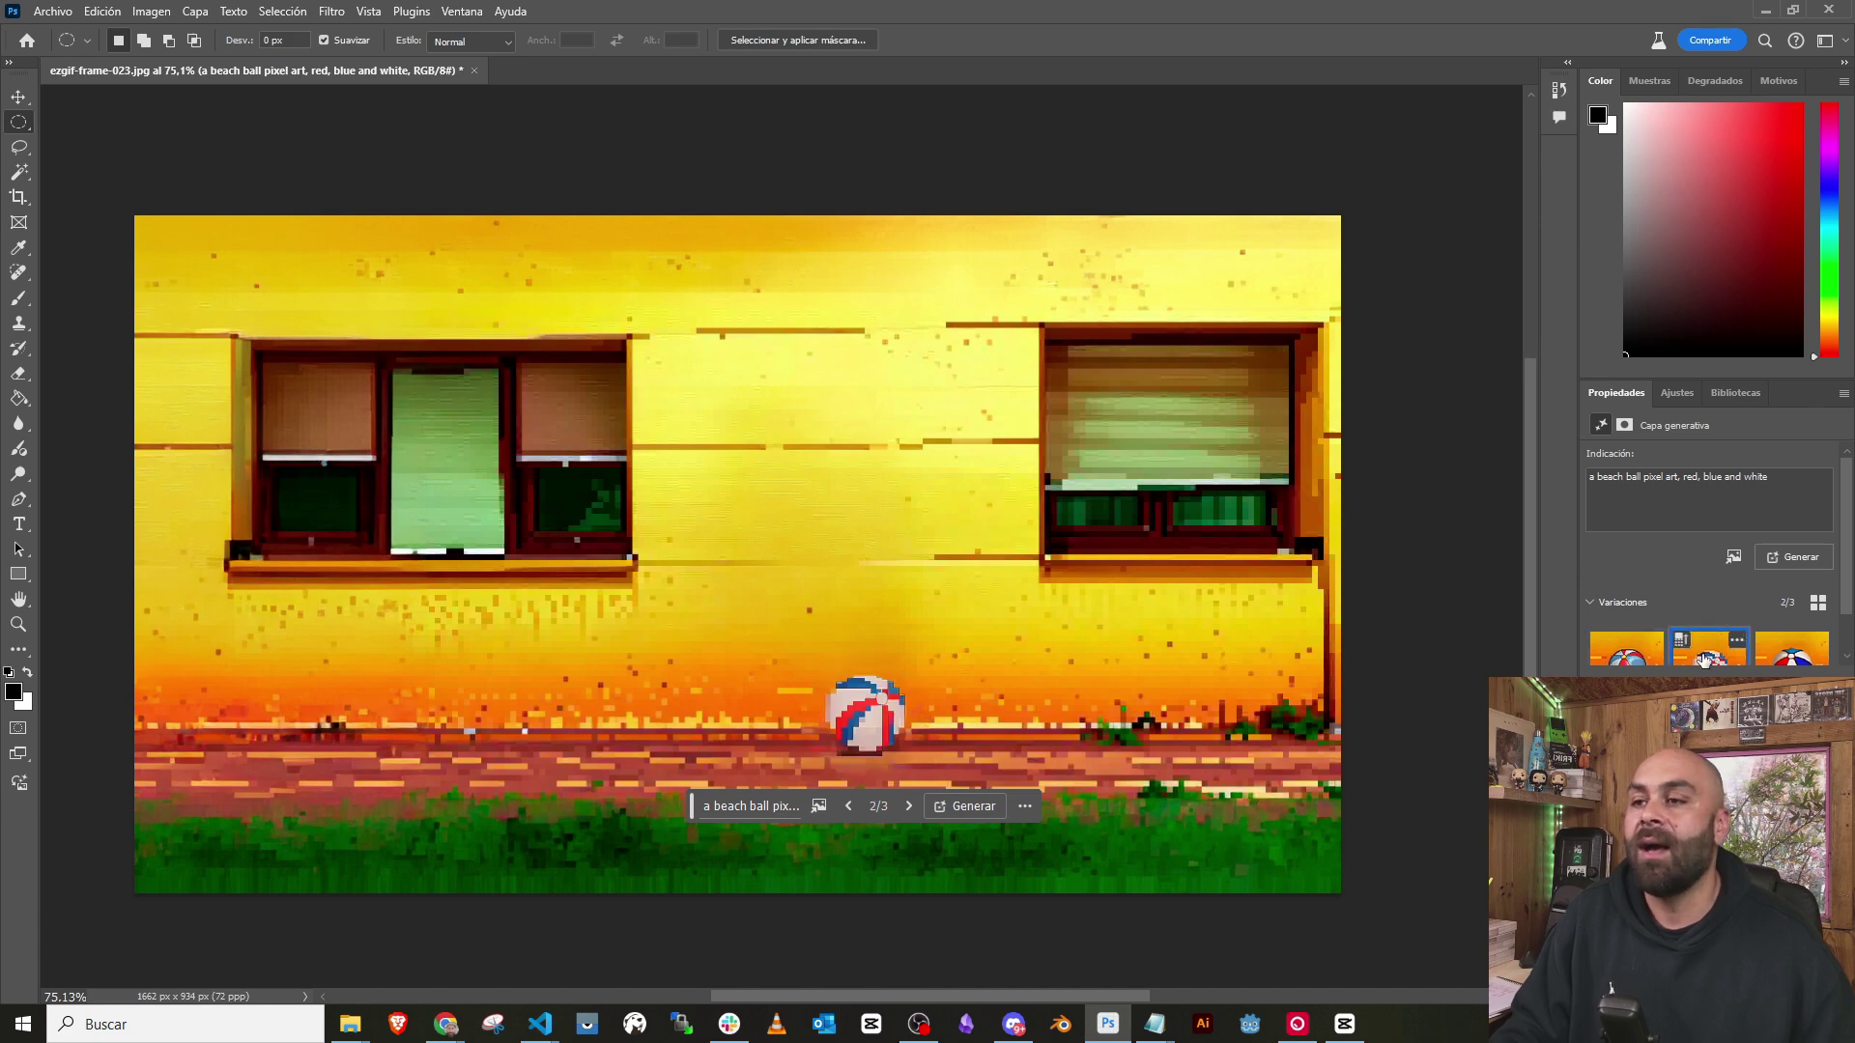
click(1762, 660)
click(1710, 656)
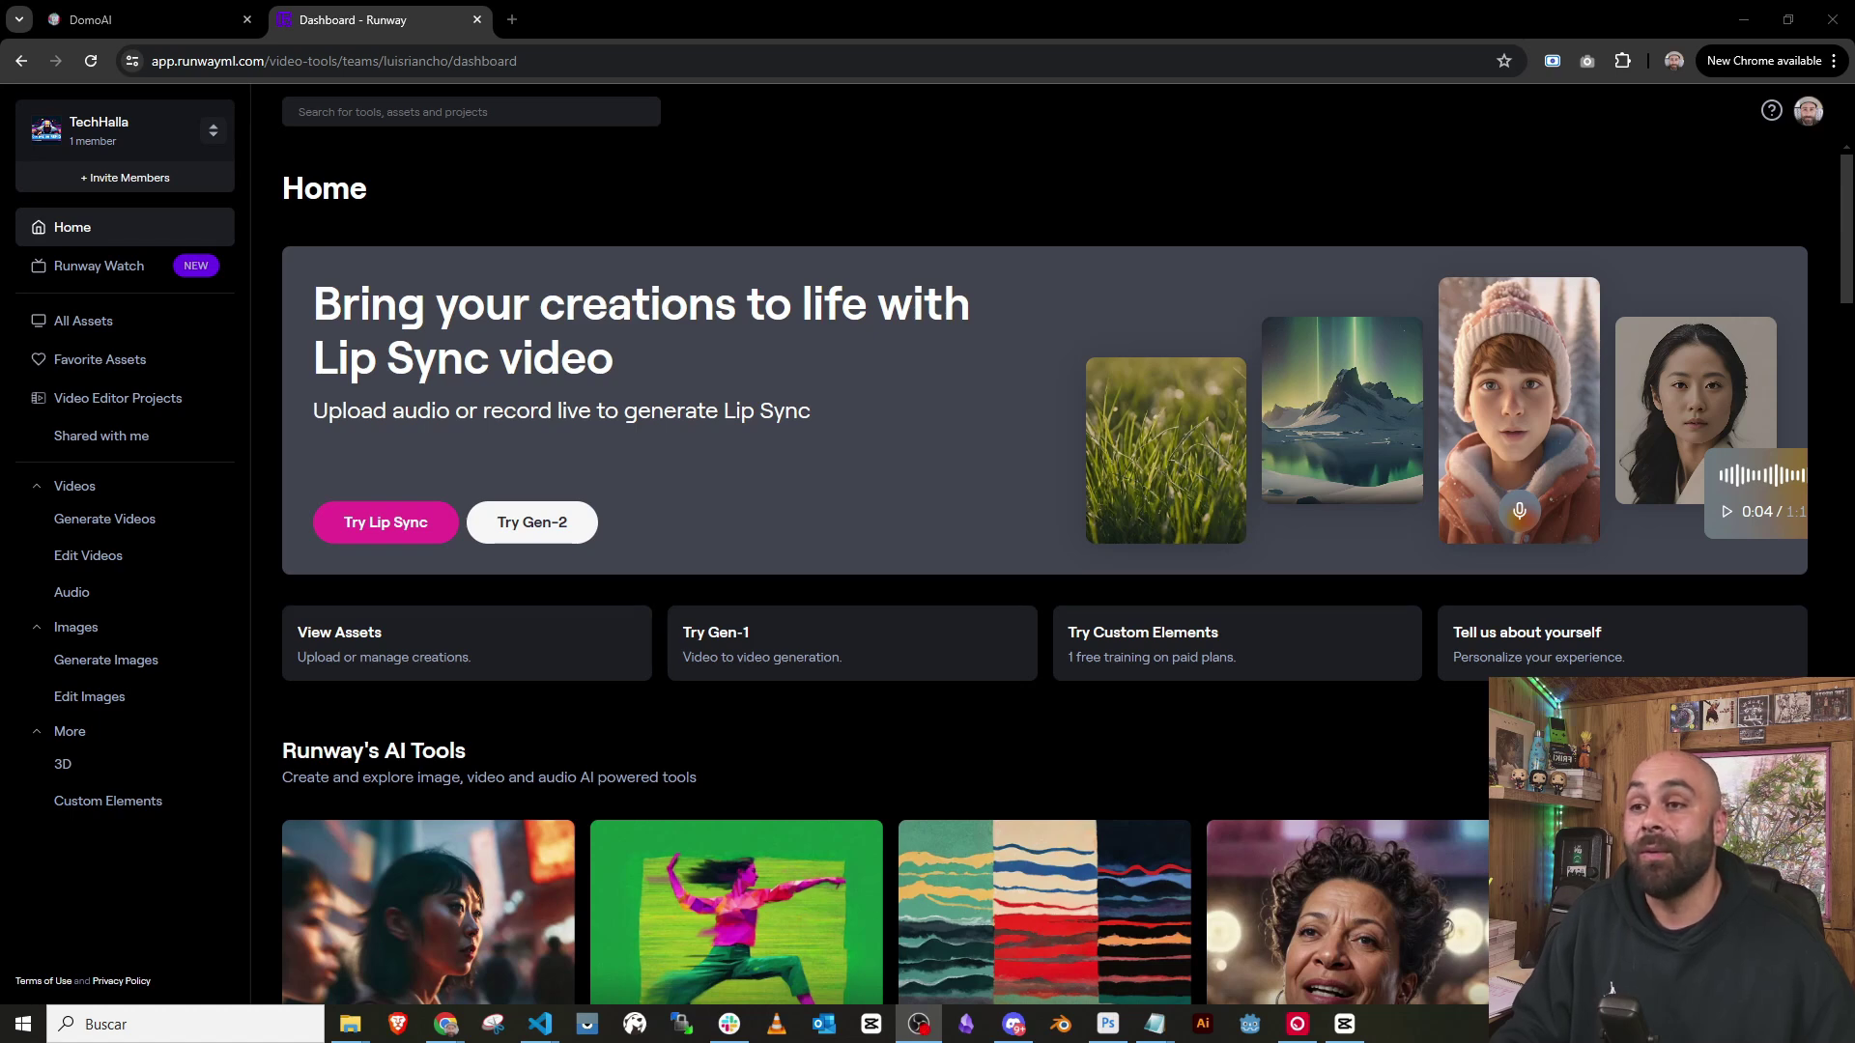
scroll(1324, 241, down, 2)
scroll(1325, 241, down, 1)
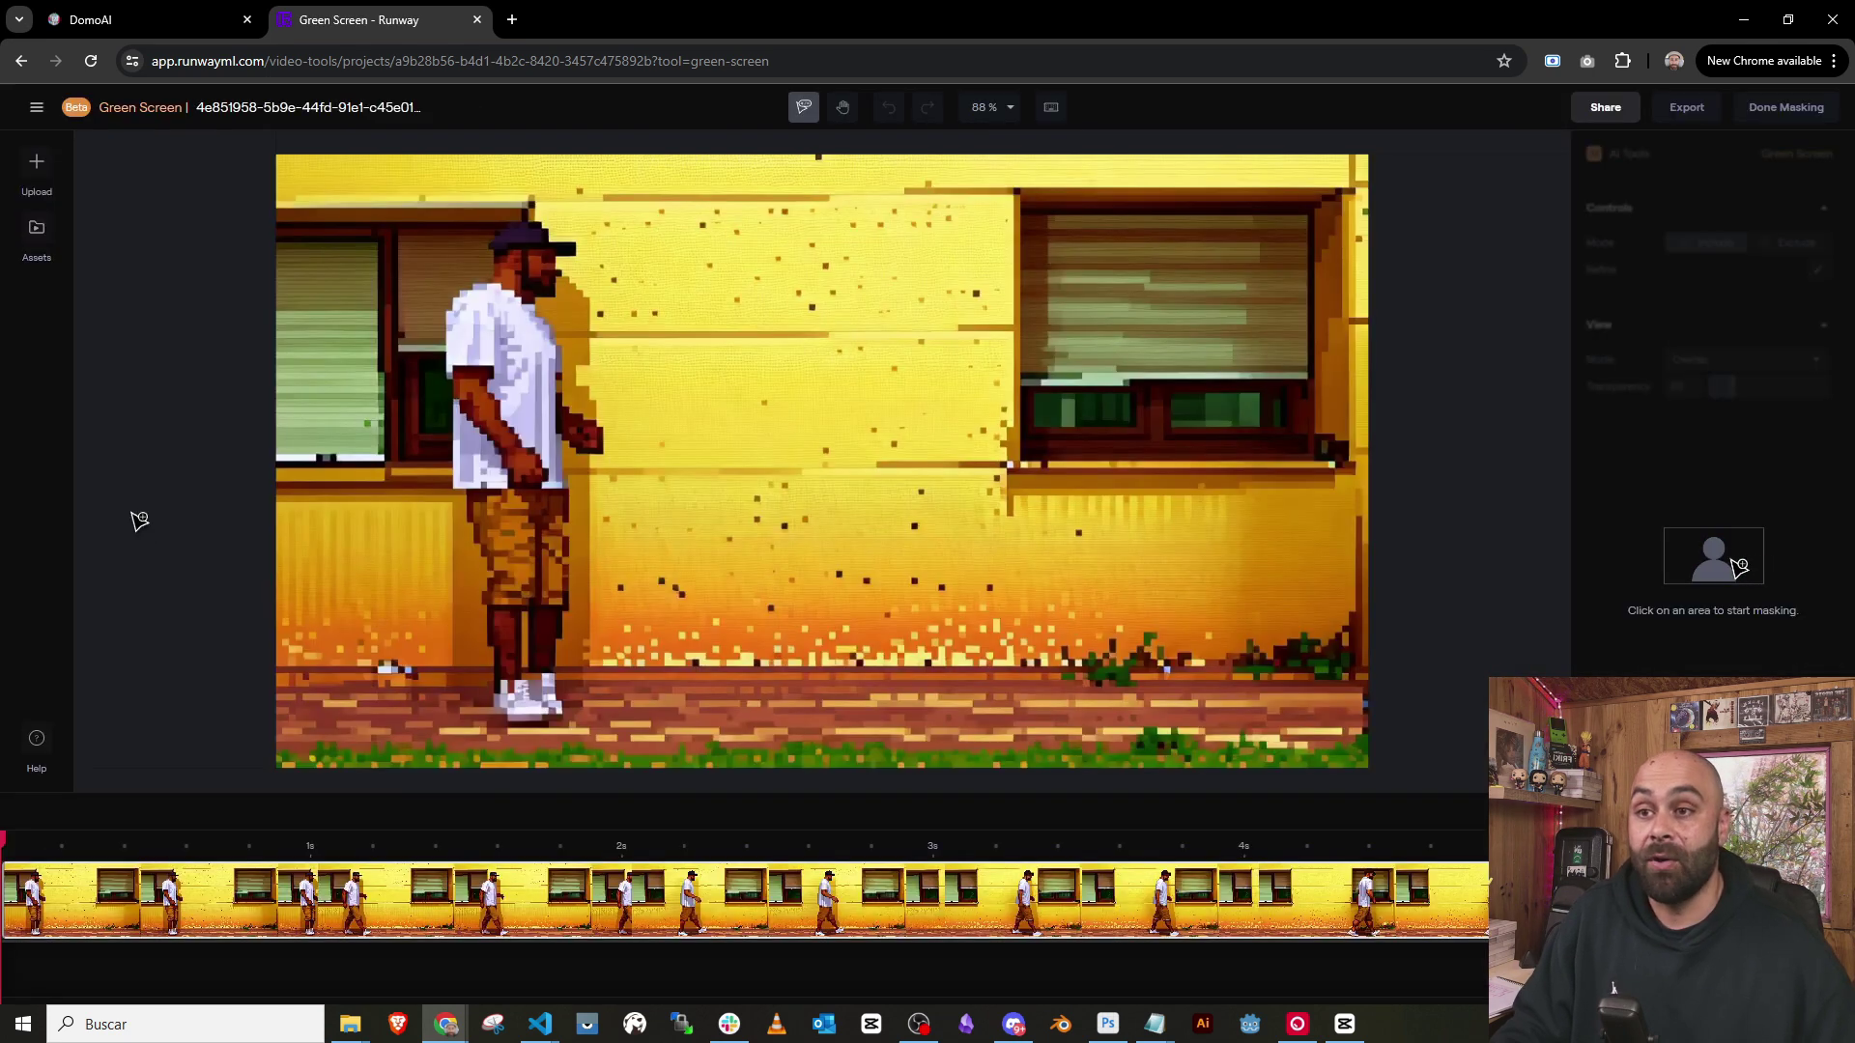
Mask the man's head, arm and torso, exclude above his head, and preview
click(528, 715)
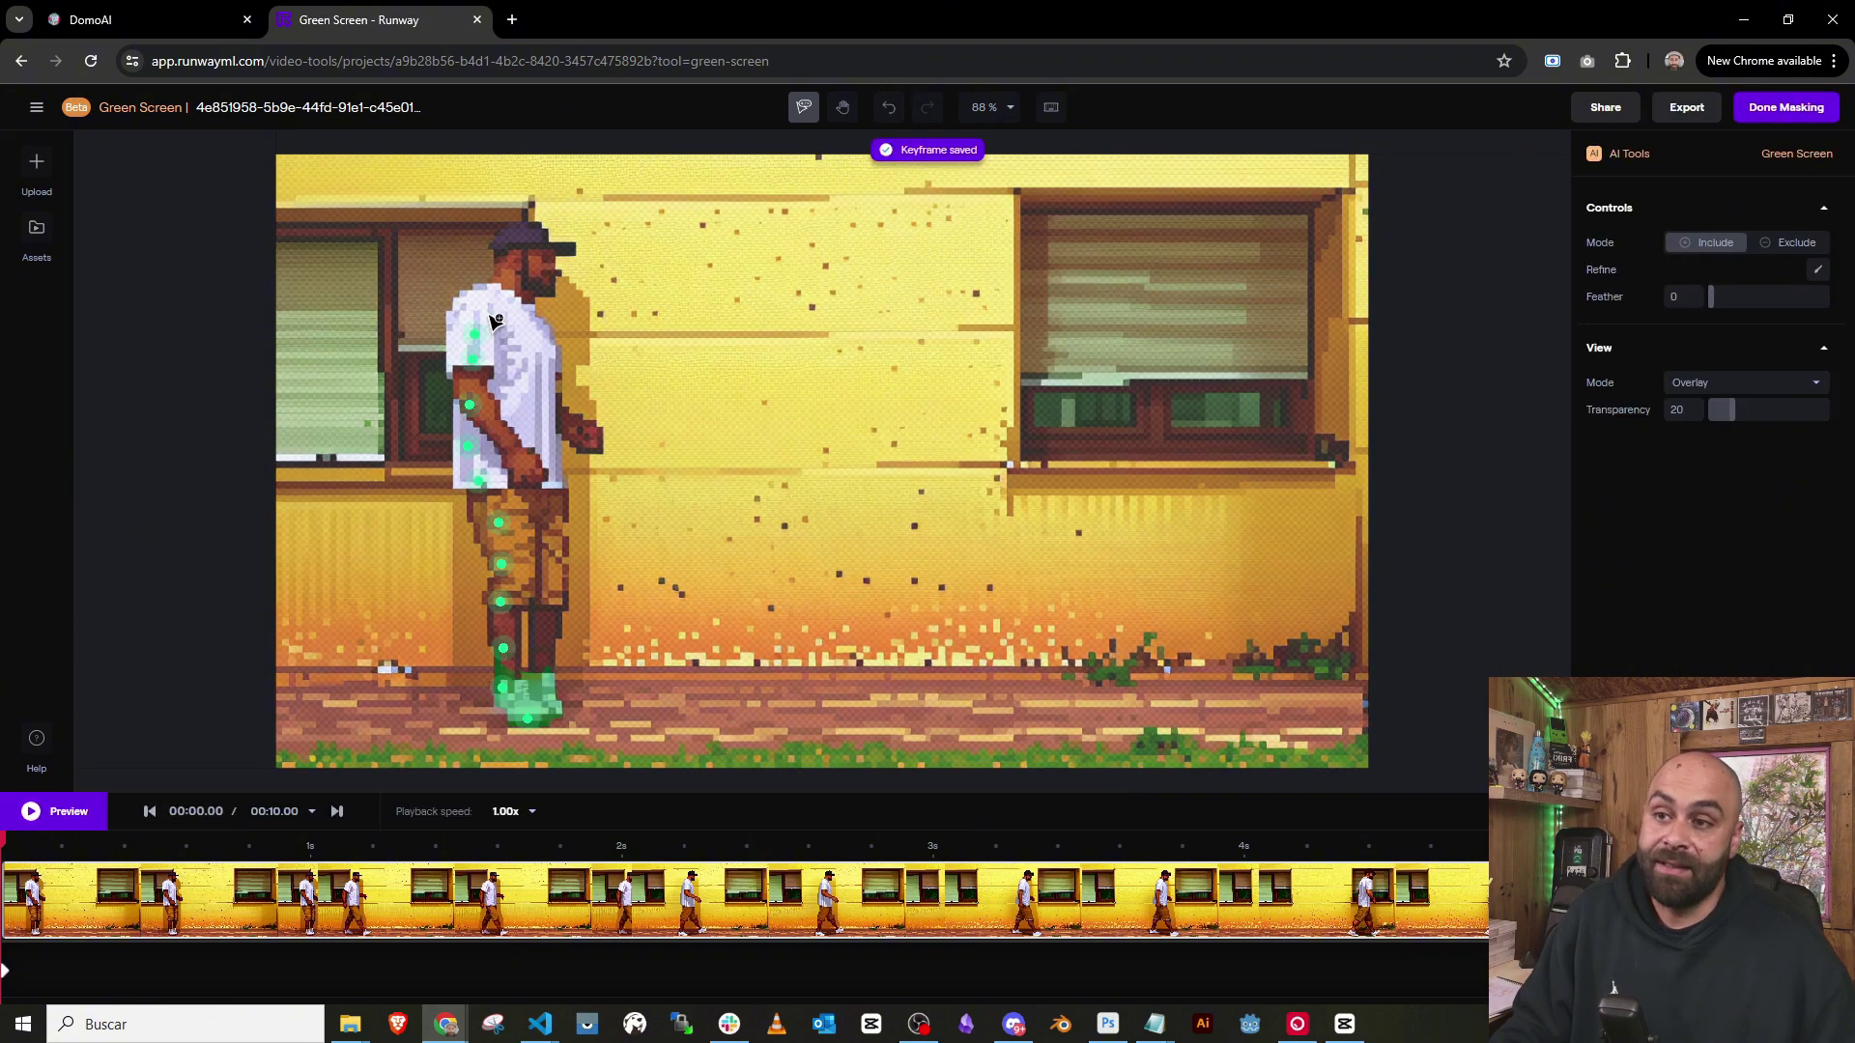
drag(493, 319, 548, 288)
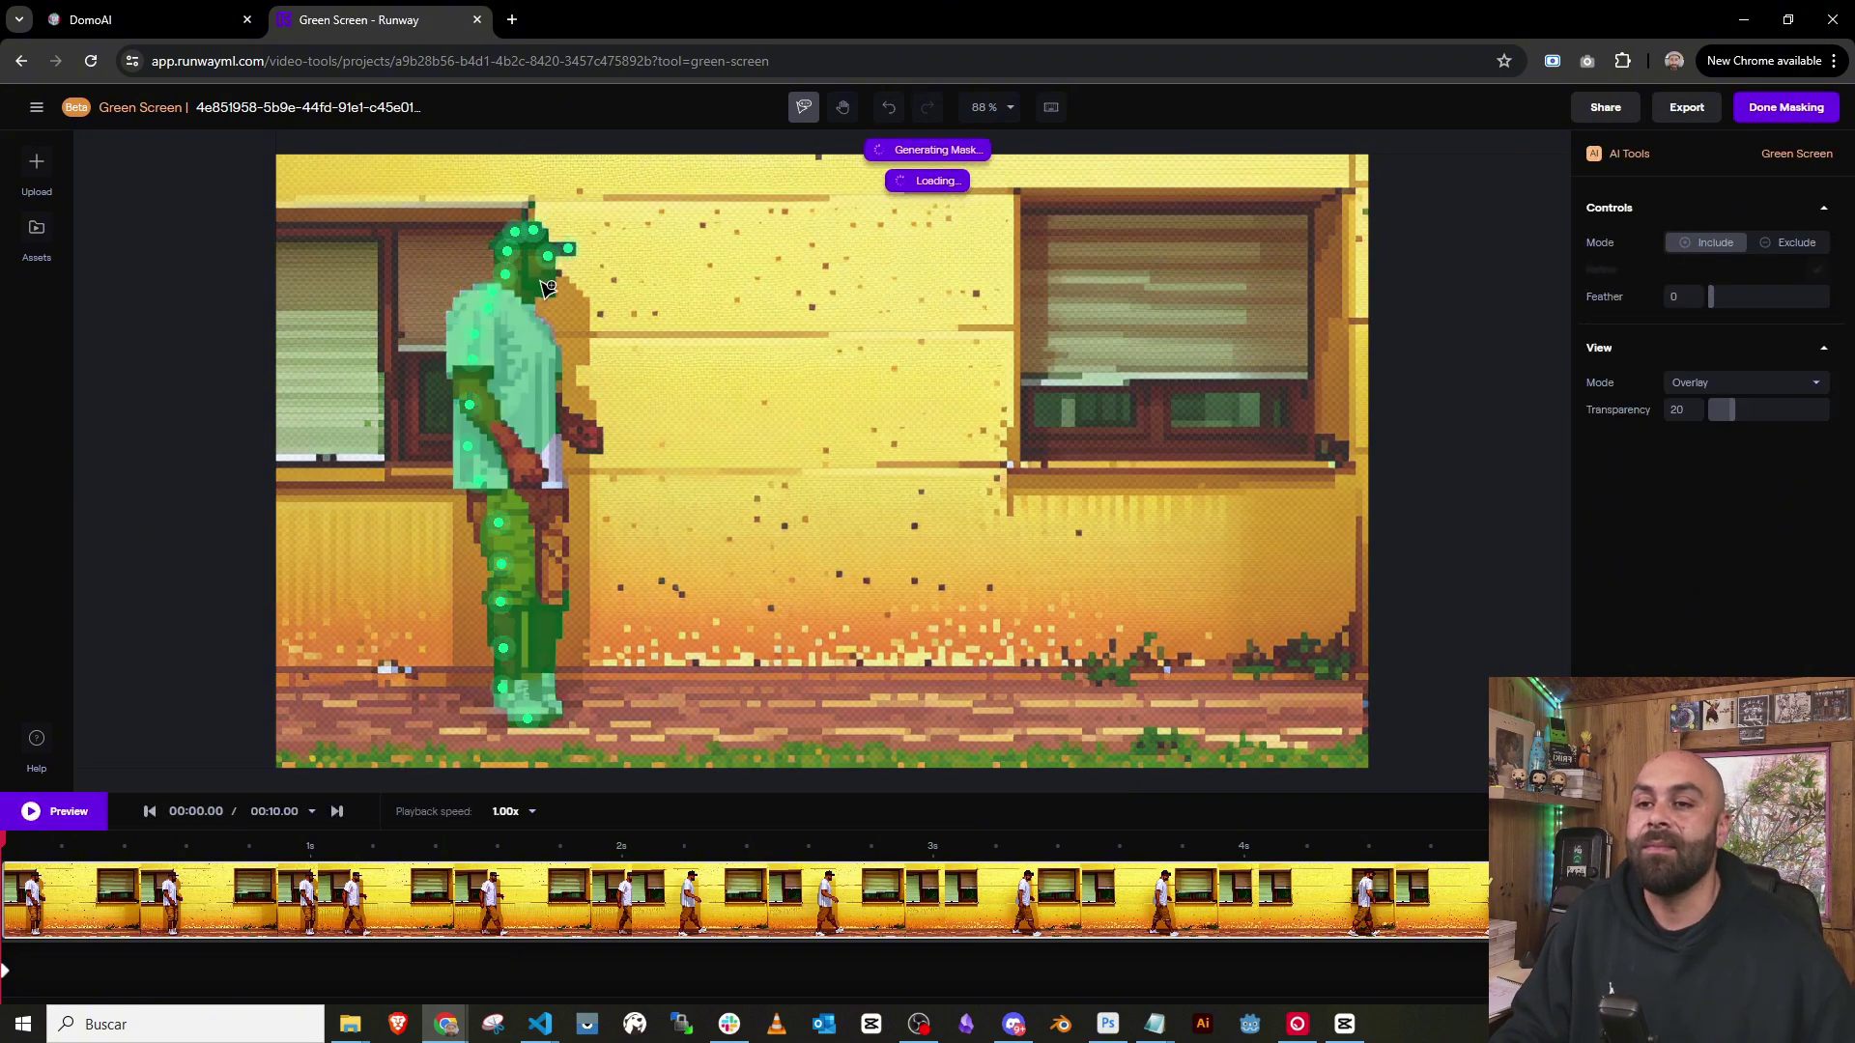
mouse_move(530, 466)
mouse_down()
mouse_move(510, 443)
mouse_move(594, 432)
mouse_up()
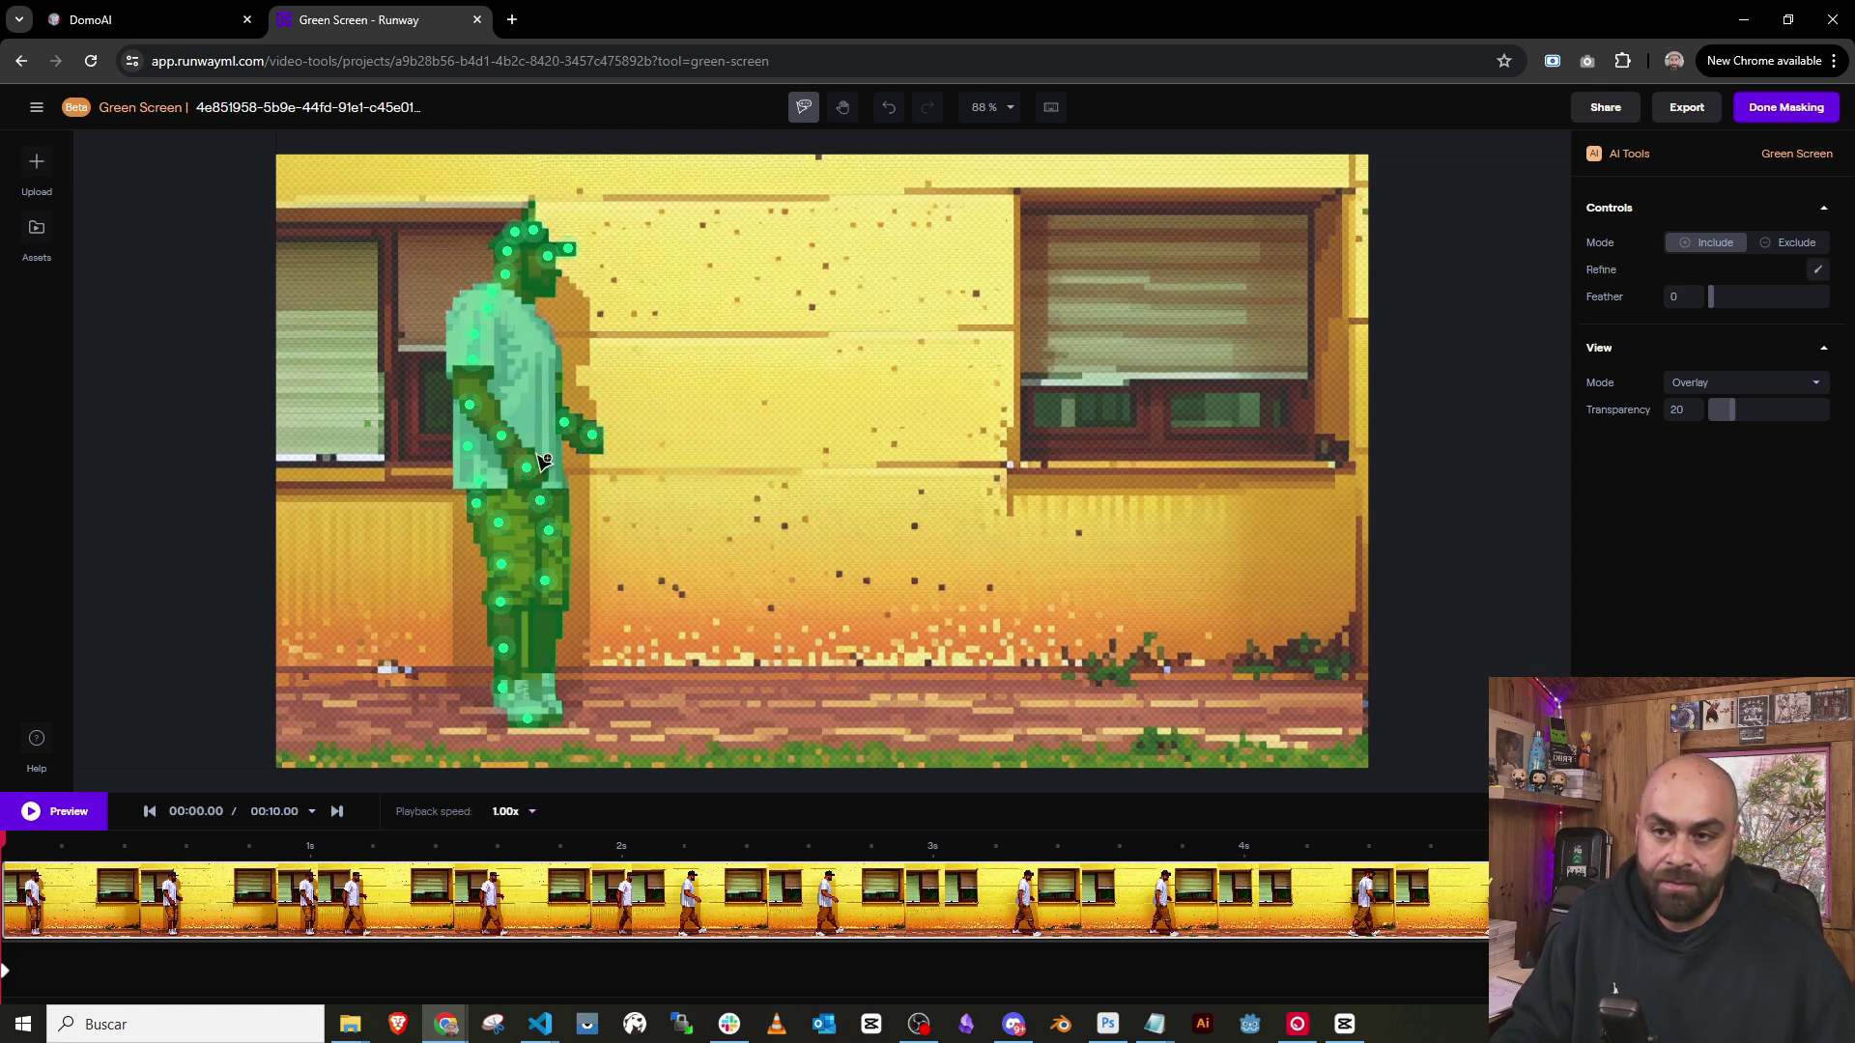
click(1789, 242)
click(530, 203)
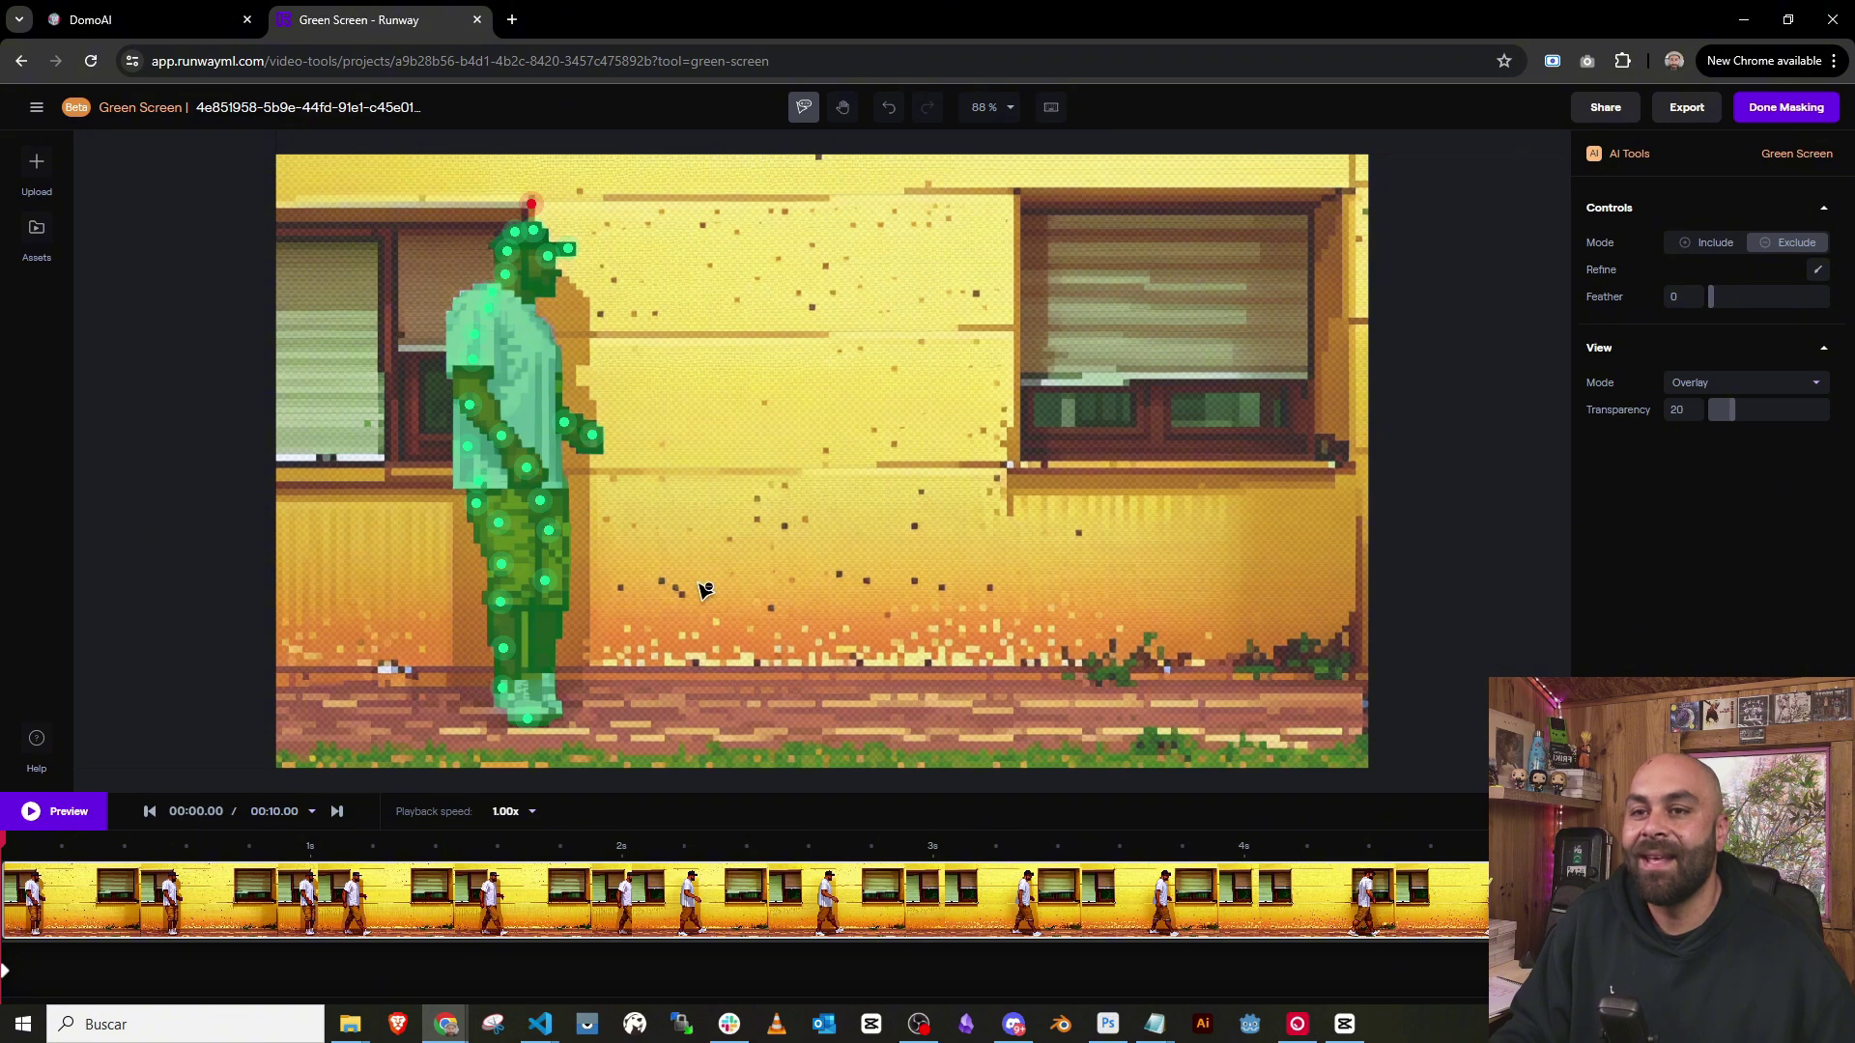
click(1787, 109)
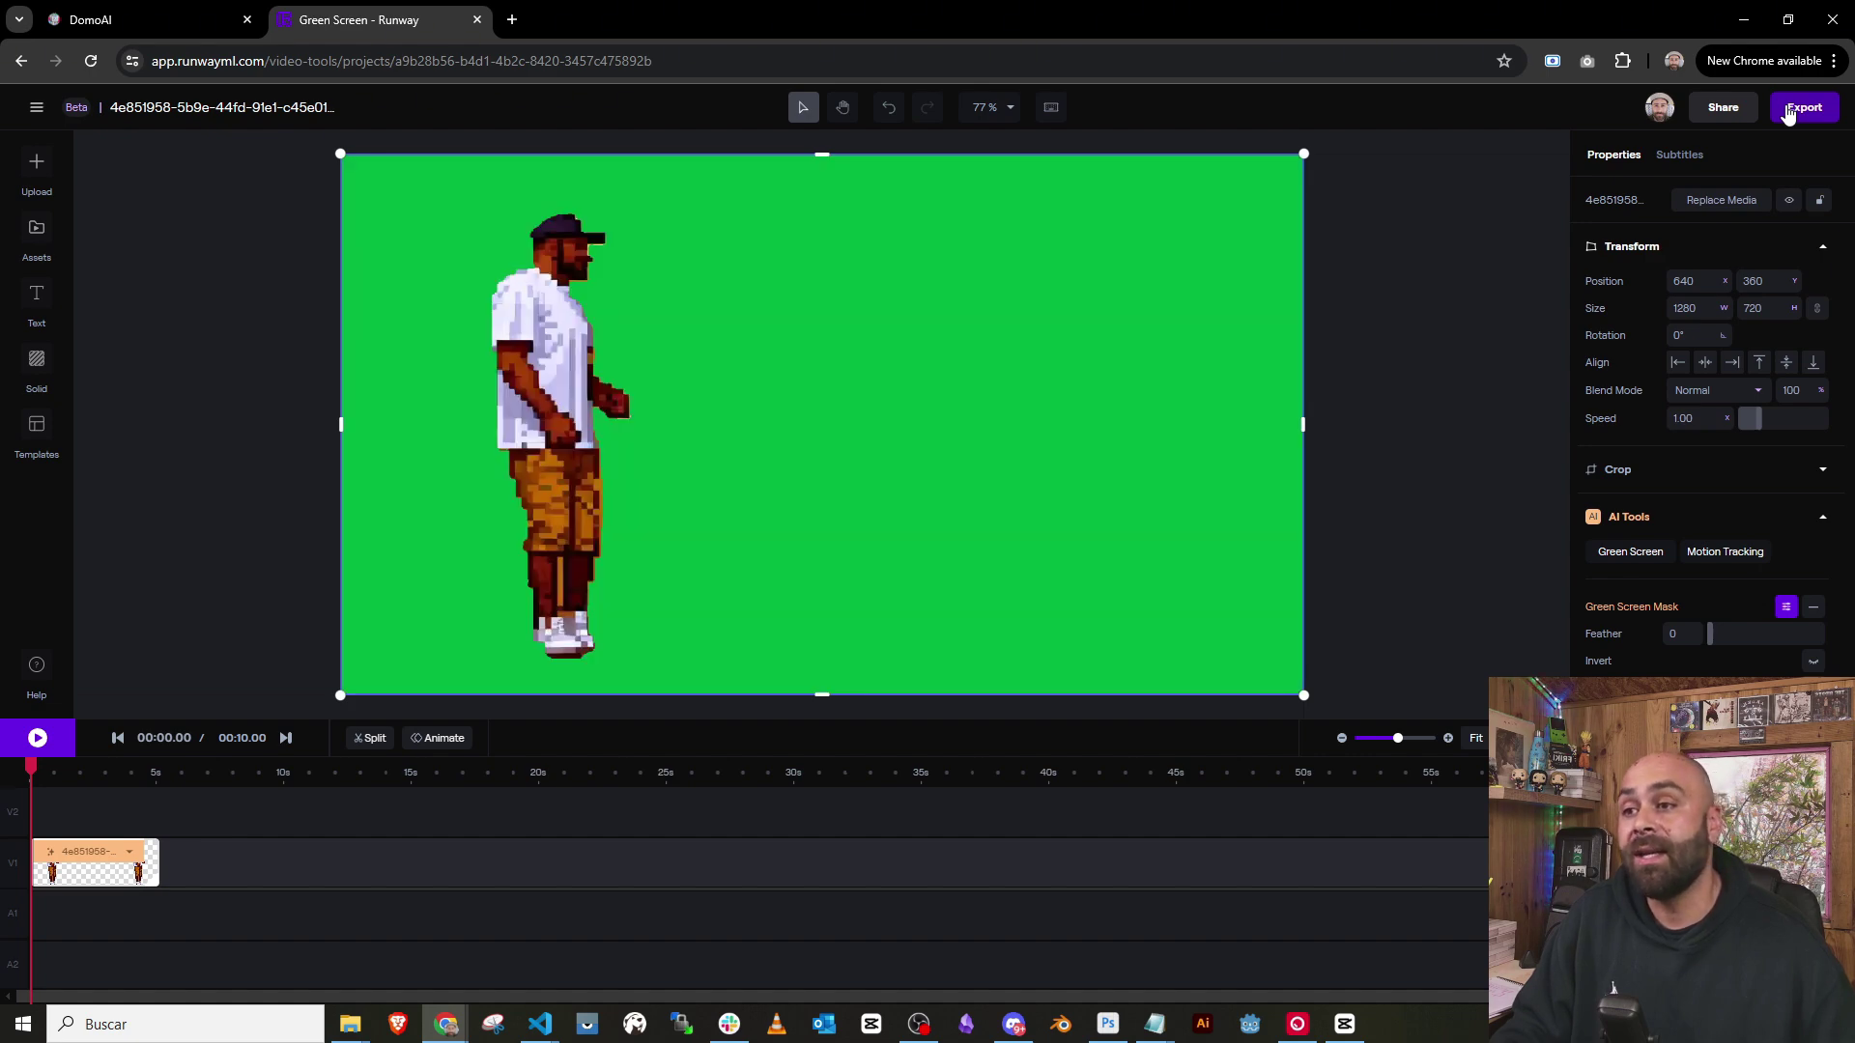
click(25, 749)
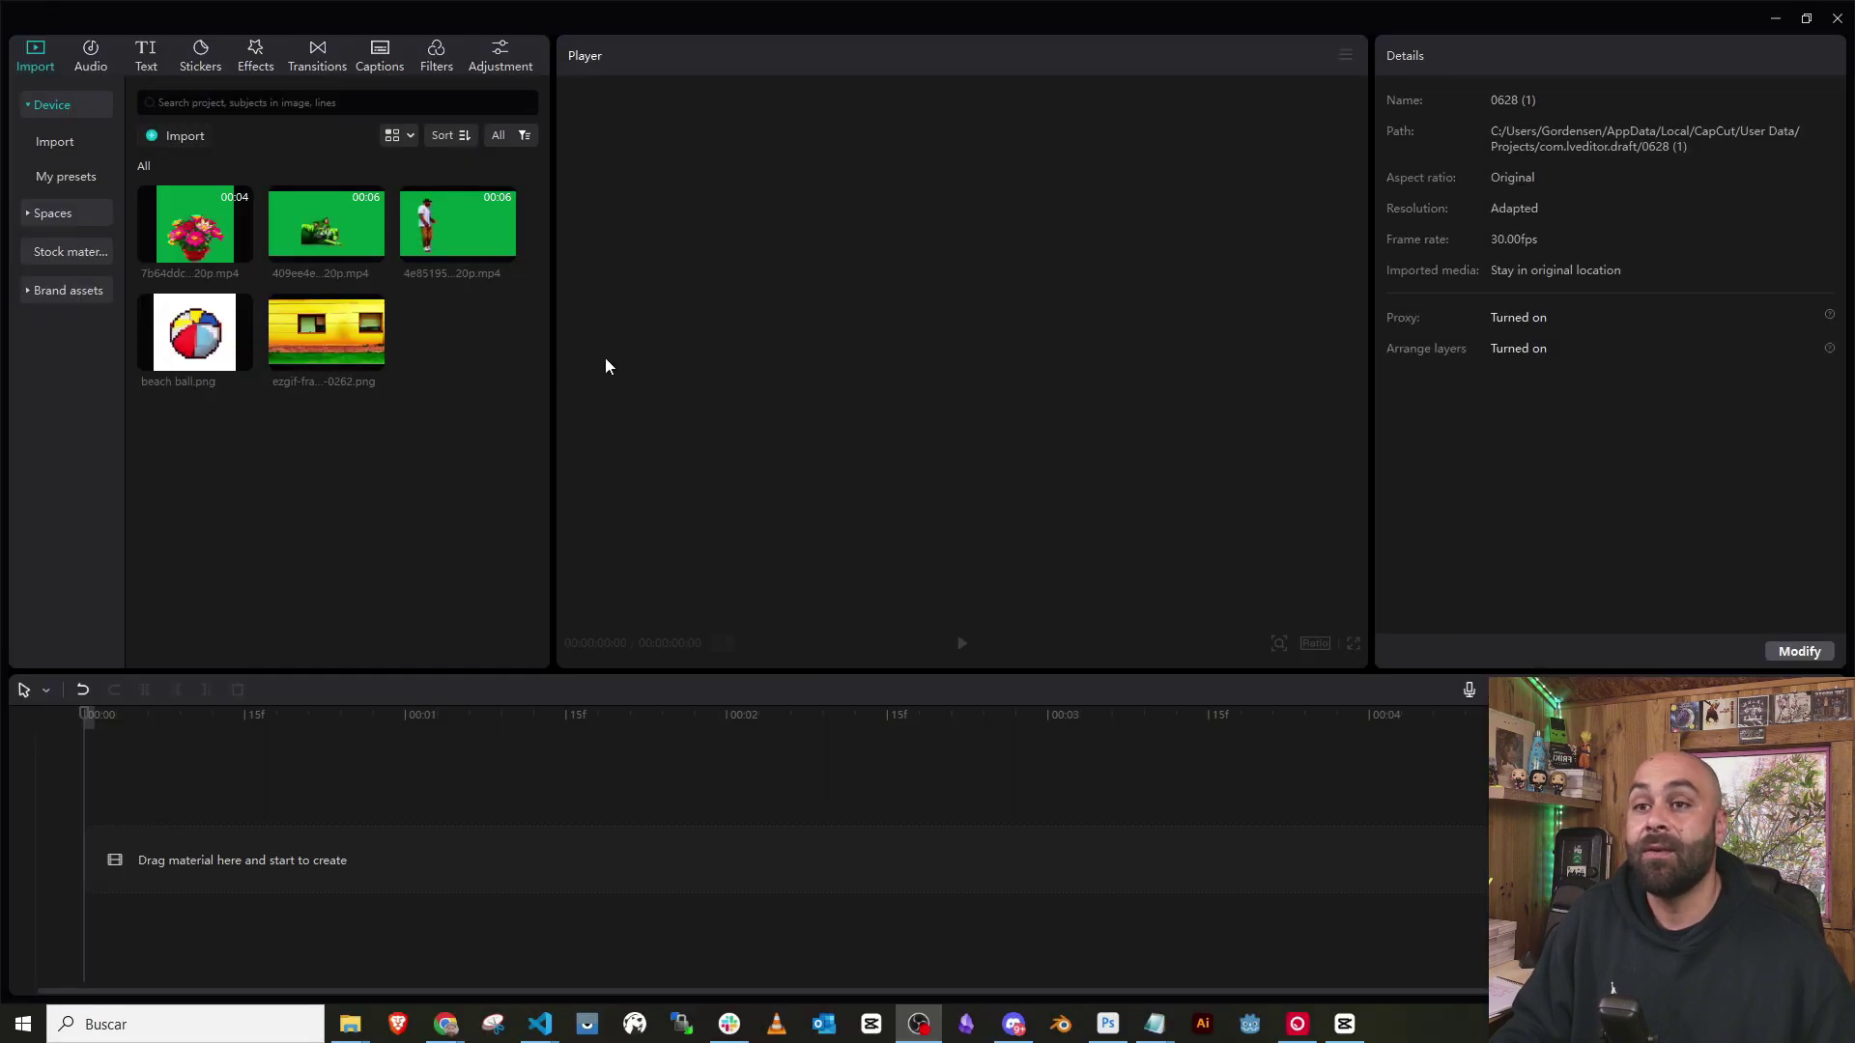
Stack the building image and green-screen clips, chroma-keying out the sampled green
click(370, 357)
drag(325, 226, 157, 799)
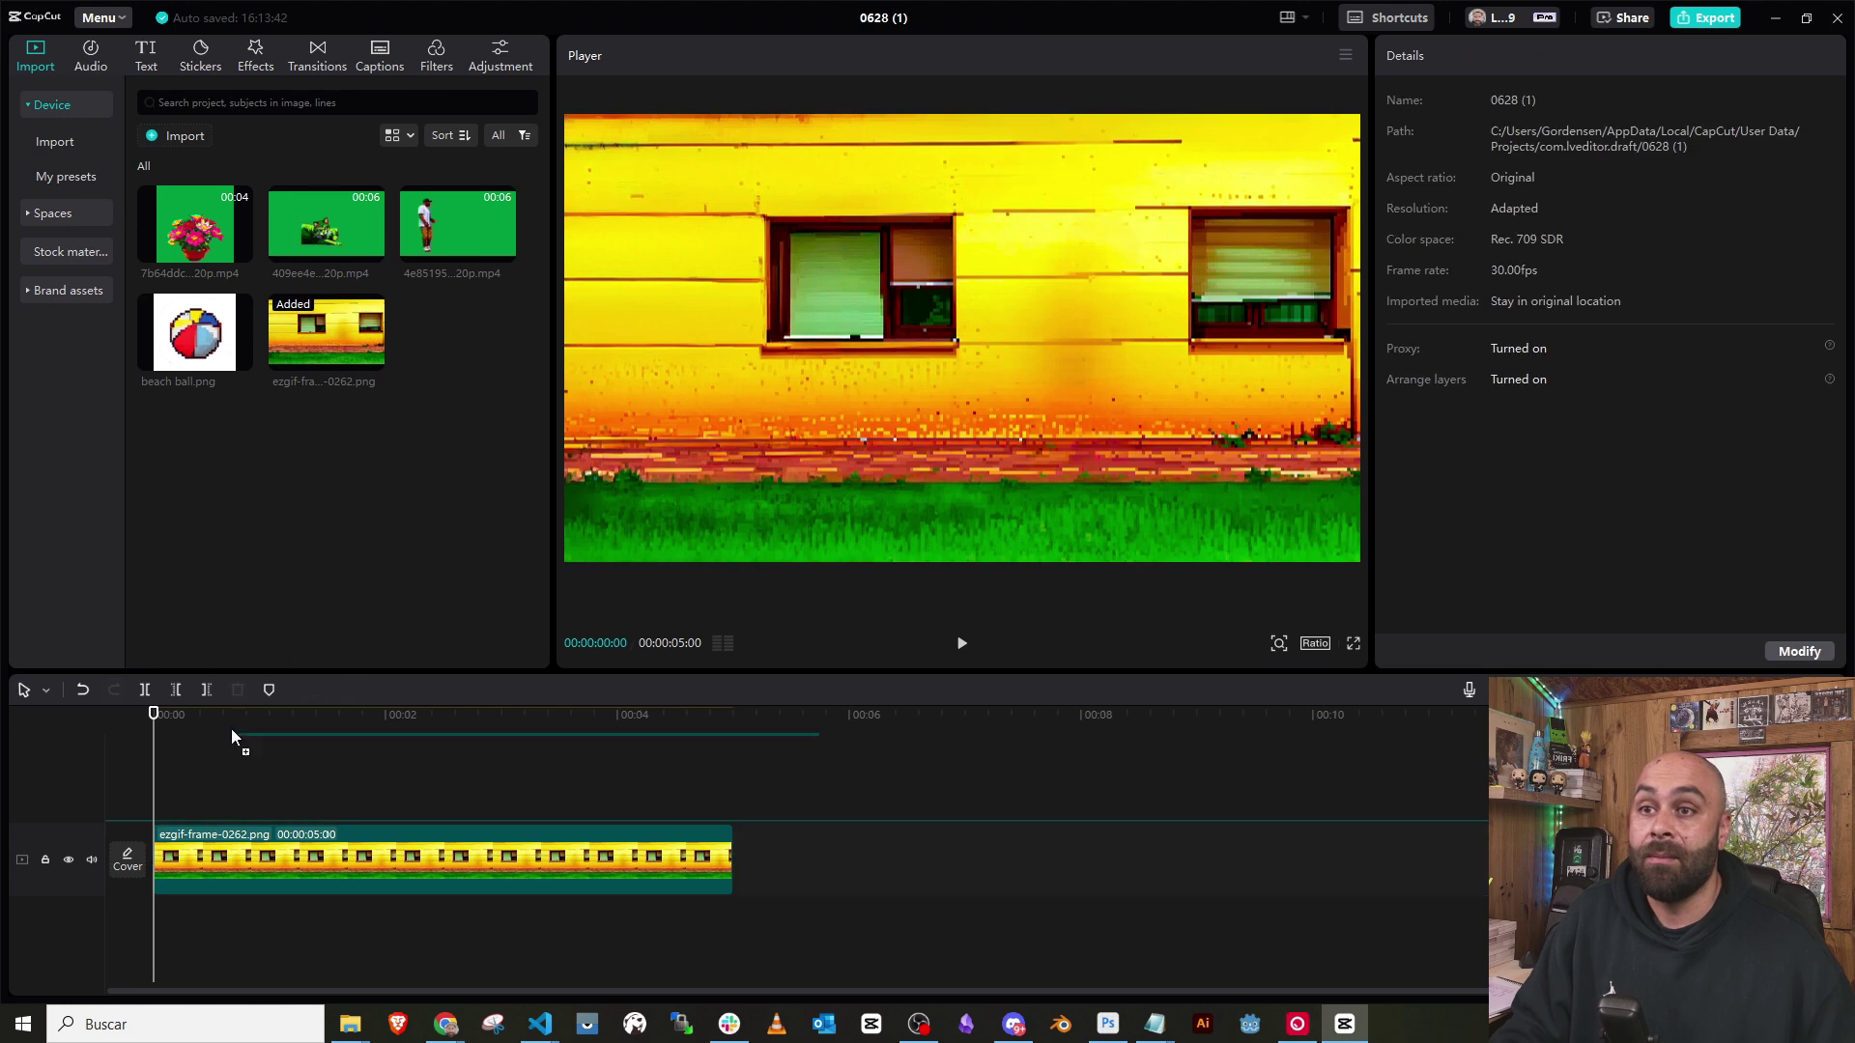
click(1553, 103)
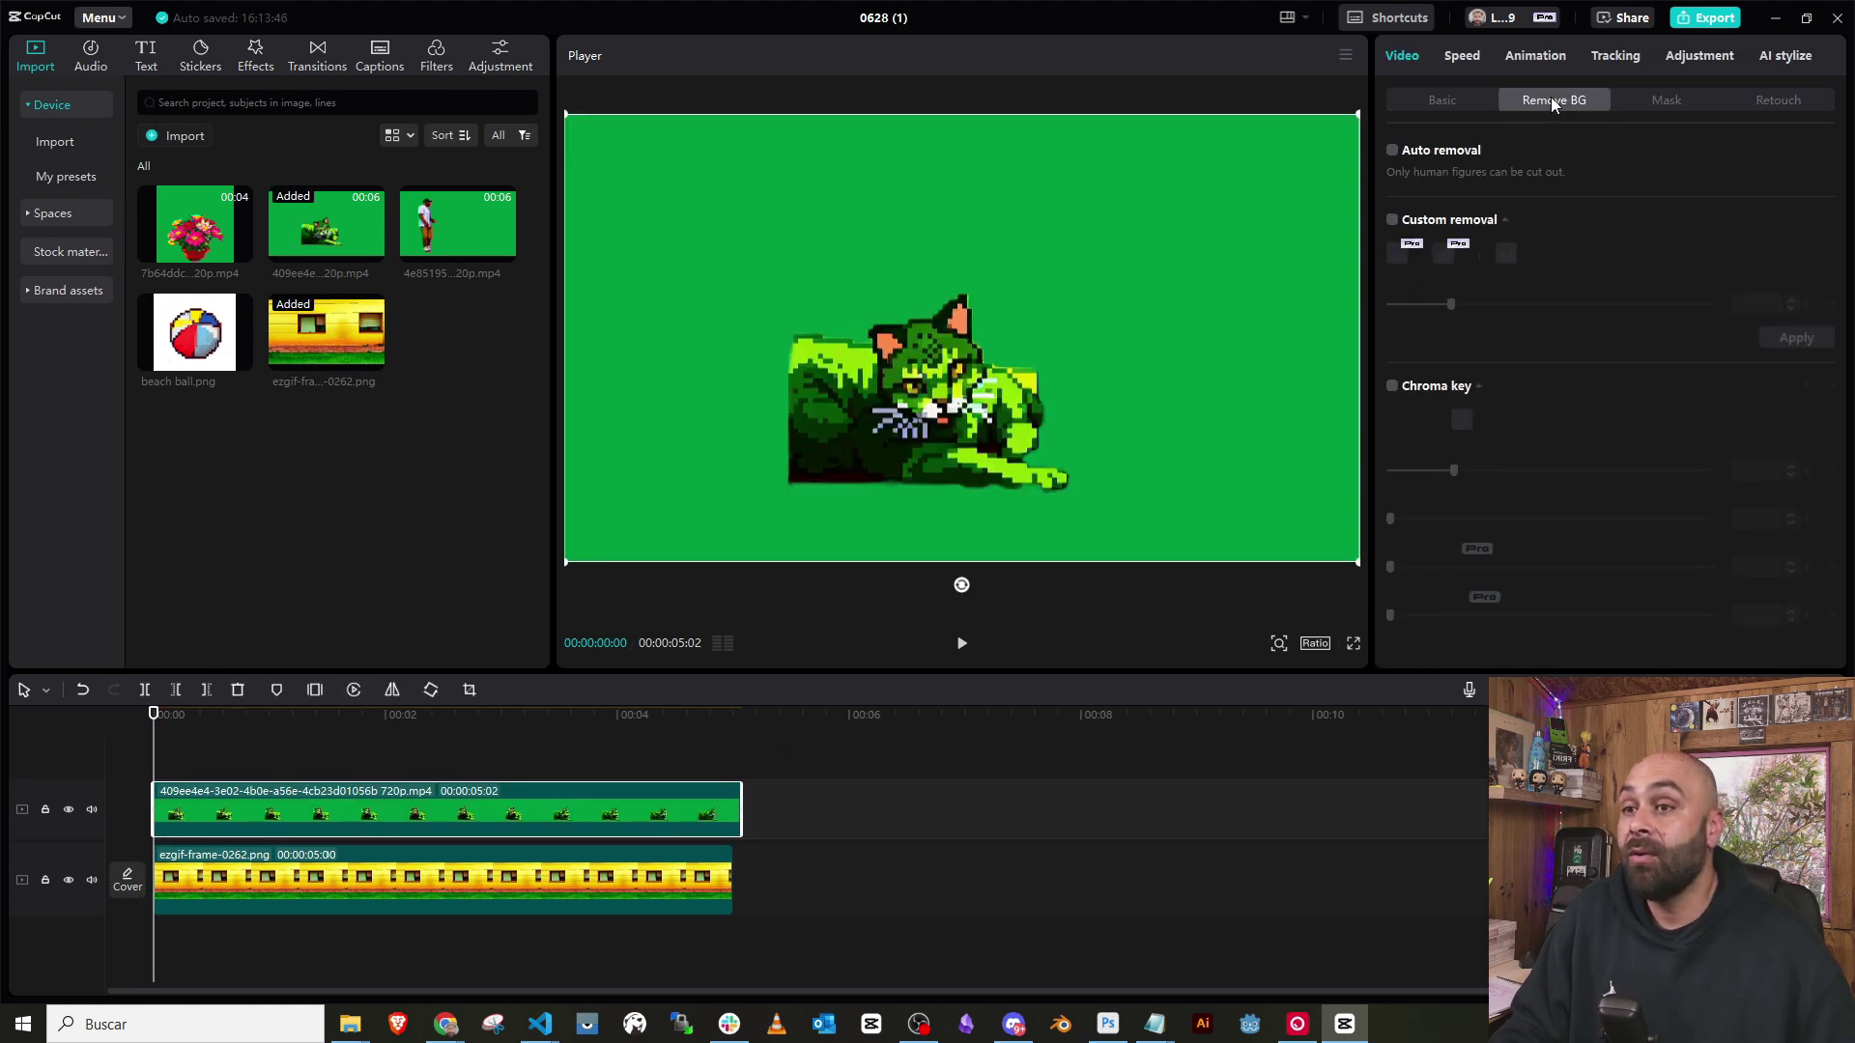
mouse_move(482, 255)
mouse_down()
mouse_move(183, 758)
mouse_move(208, 812)
mouse_up()
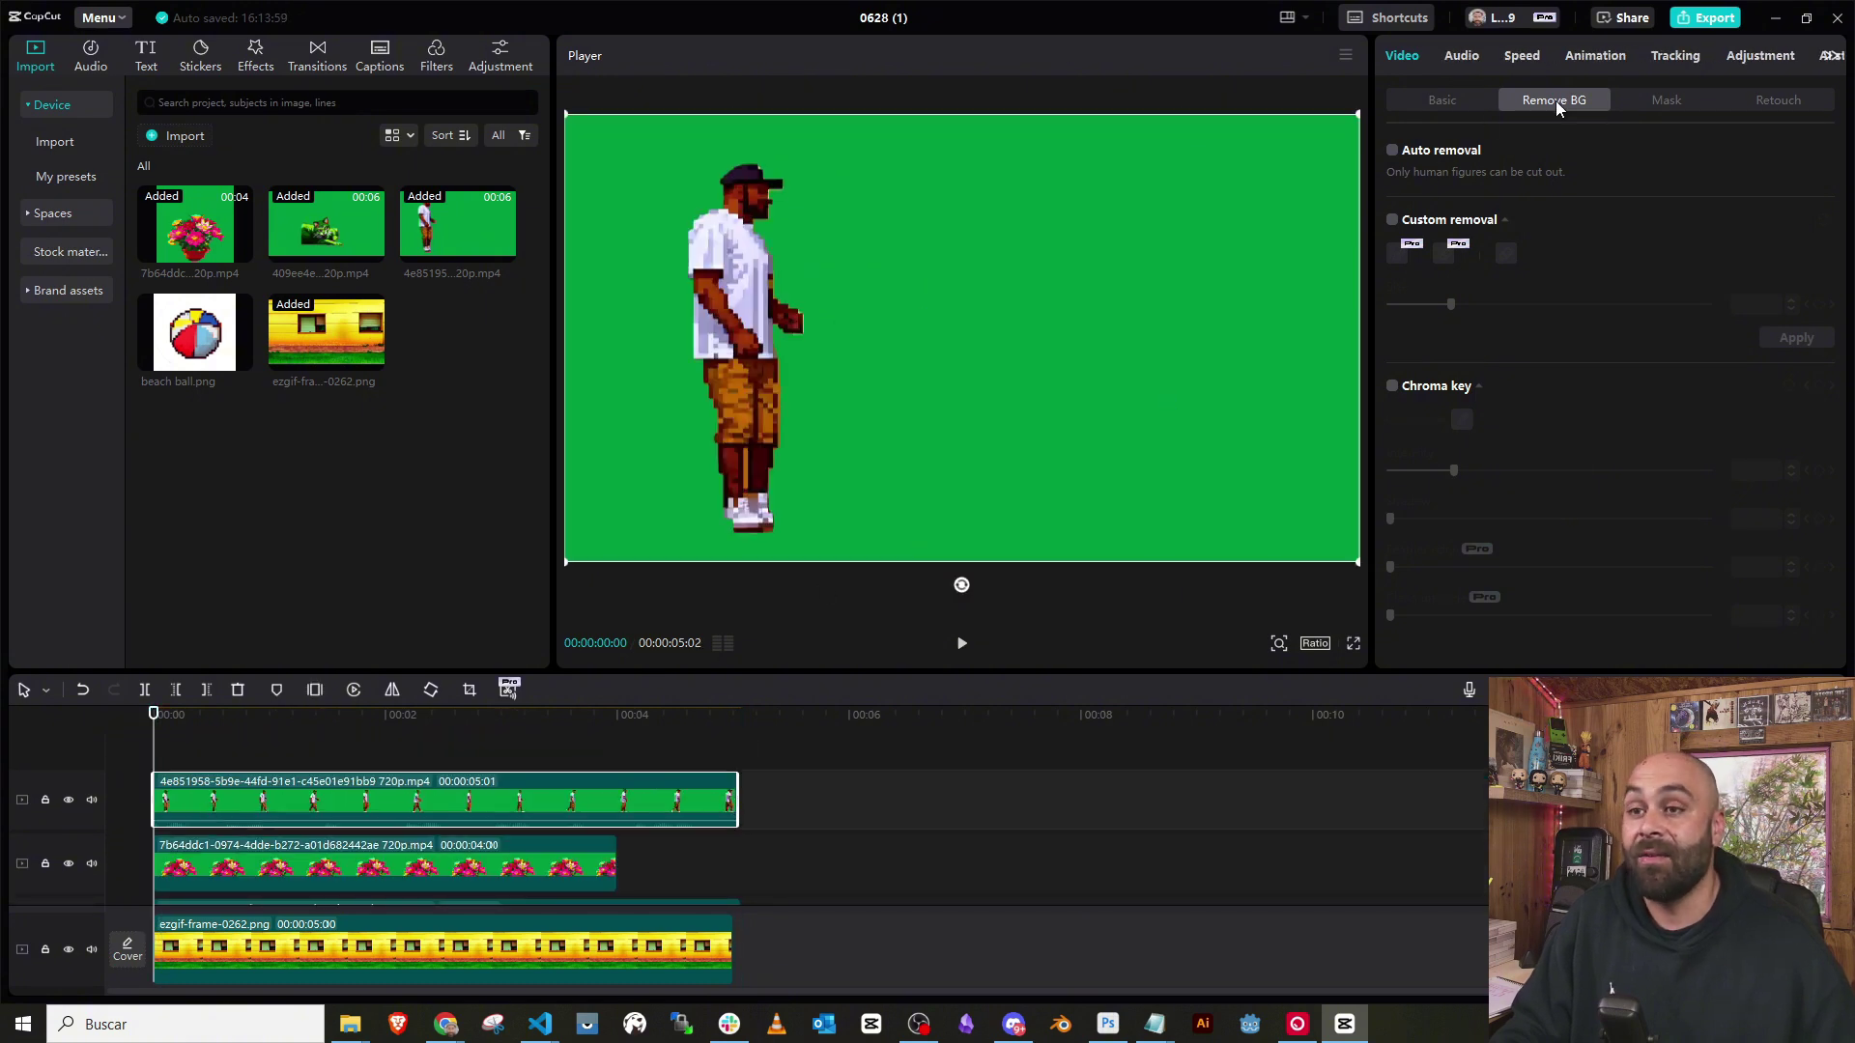
click(1393, 385)
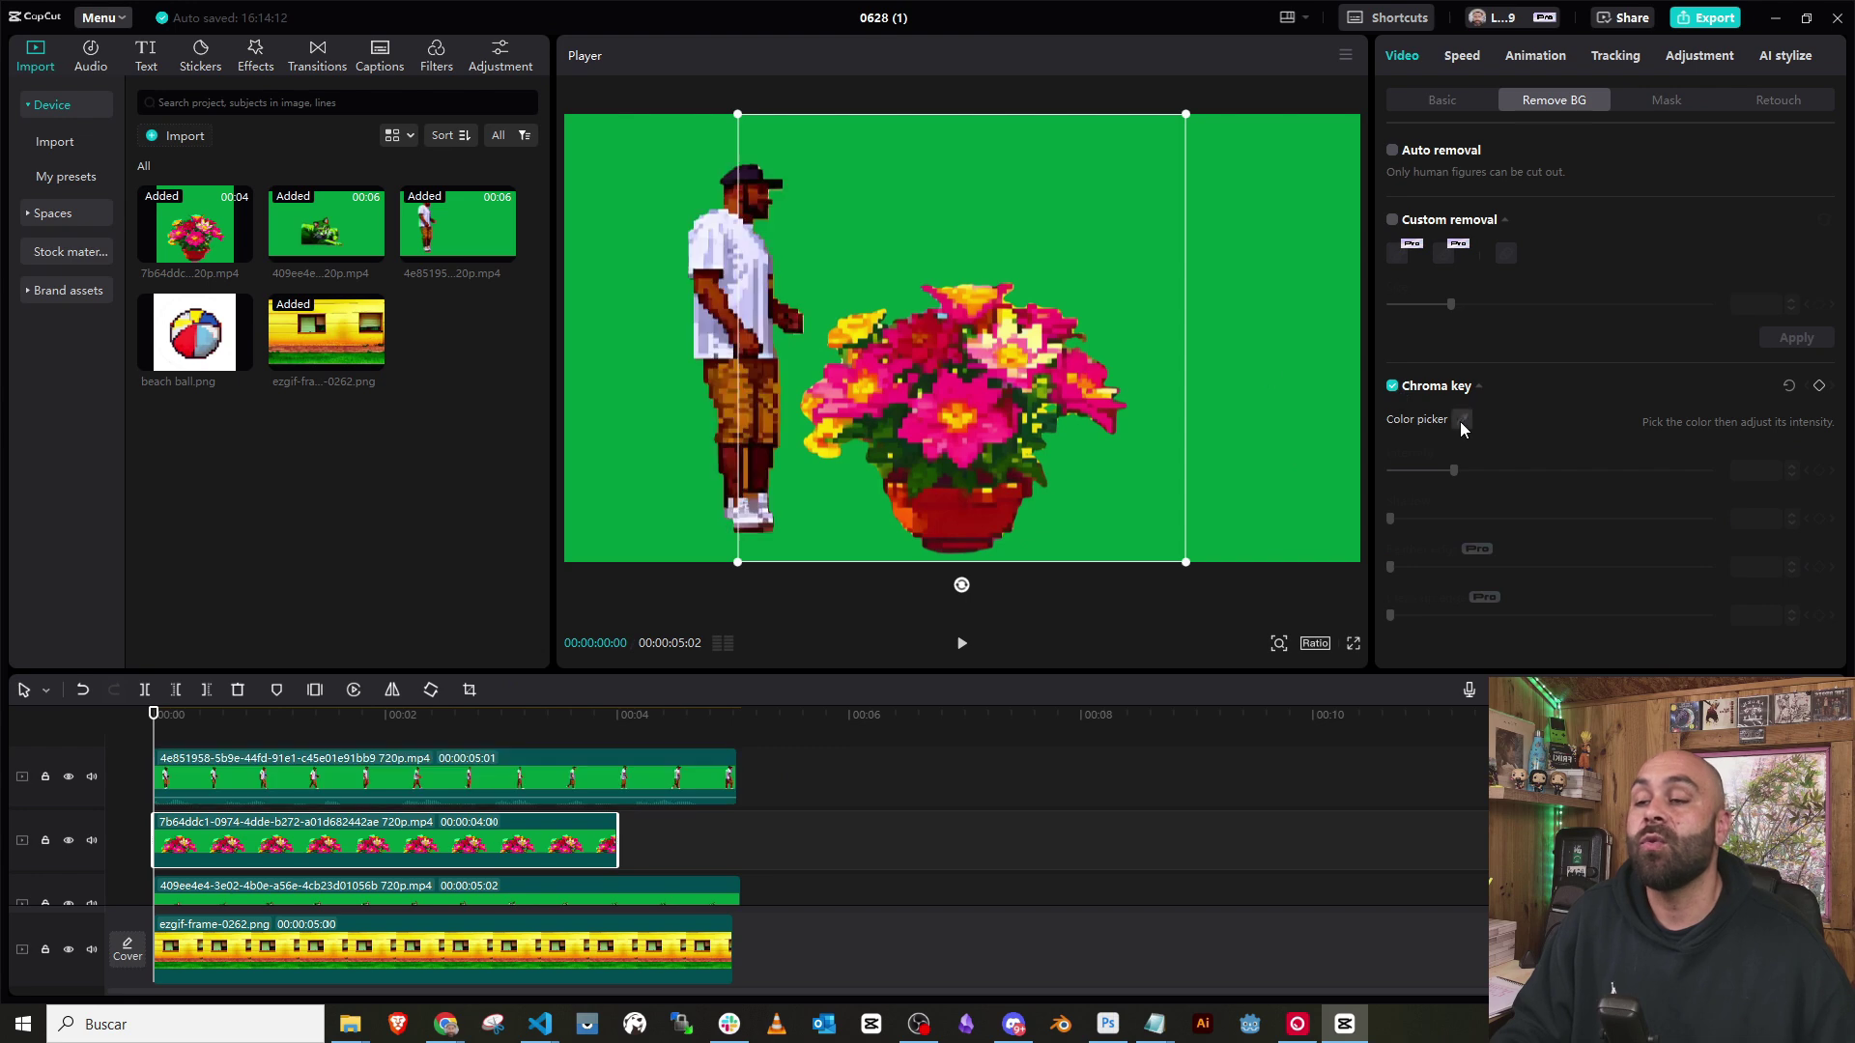
click(1461, 427)
click(1175, 316)
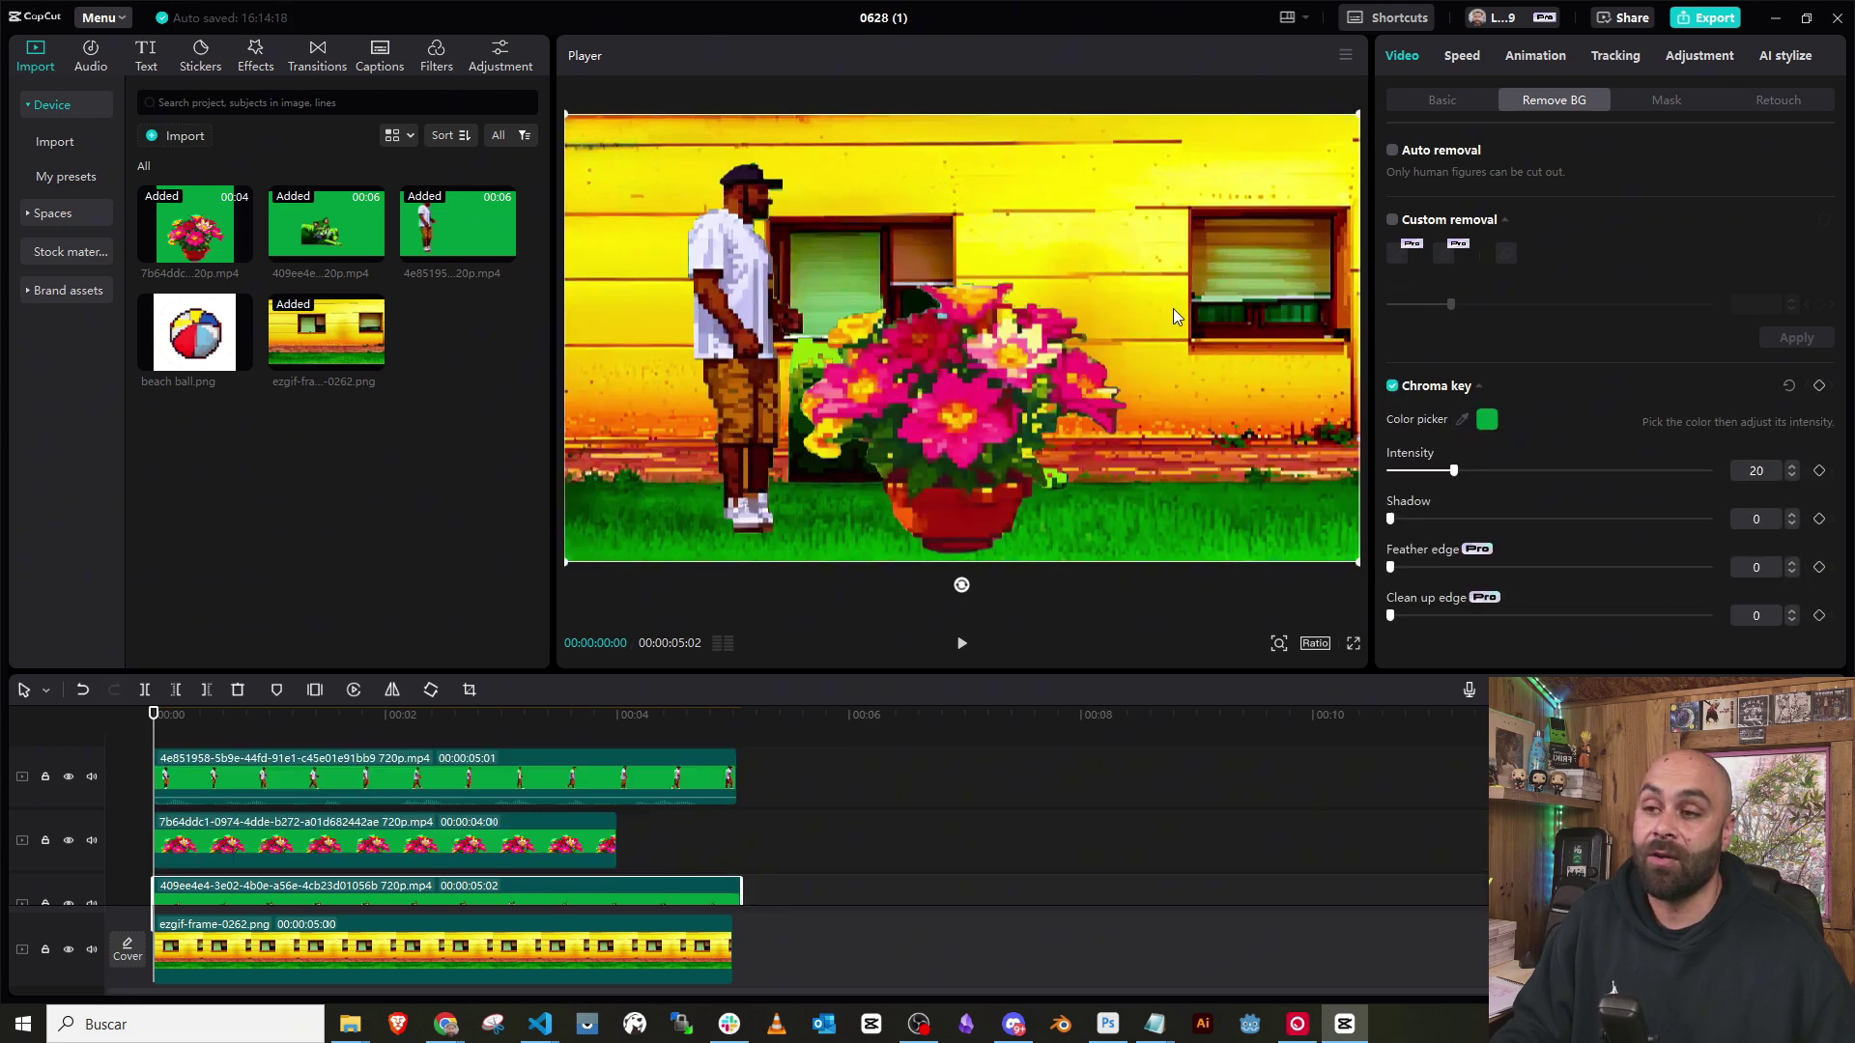
Shrink the man, flower pot and cat, placing the pot in the right window
click(390, 780)
drag(1359, 562, 1097, 497)
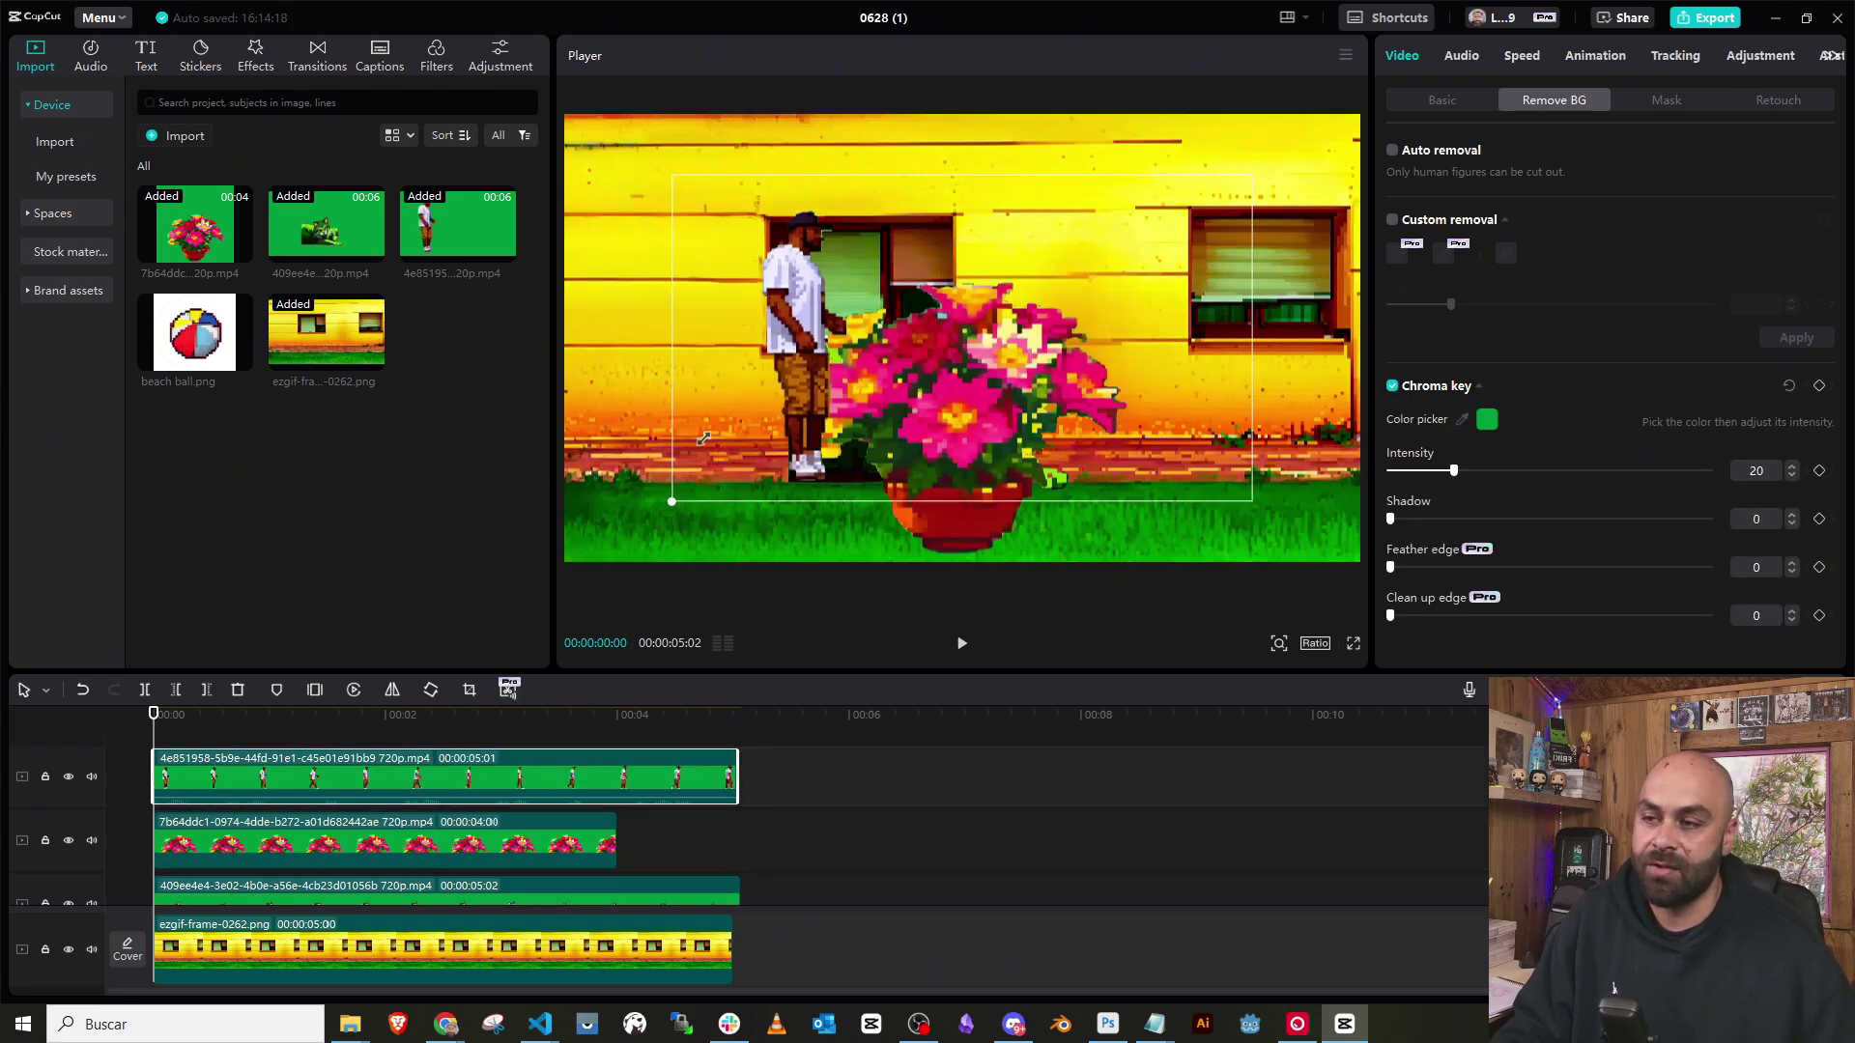
click(434, 841)
drag(1359, 555, 1043, 435)
drag(987, 378, 1228, 312)
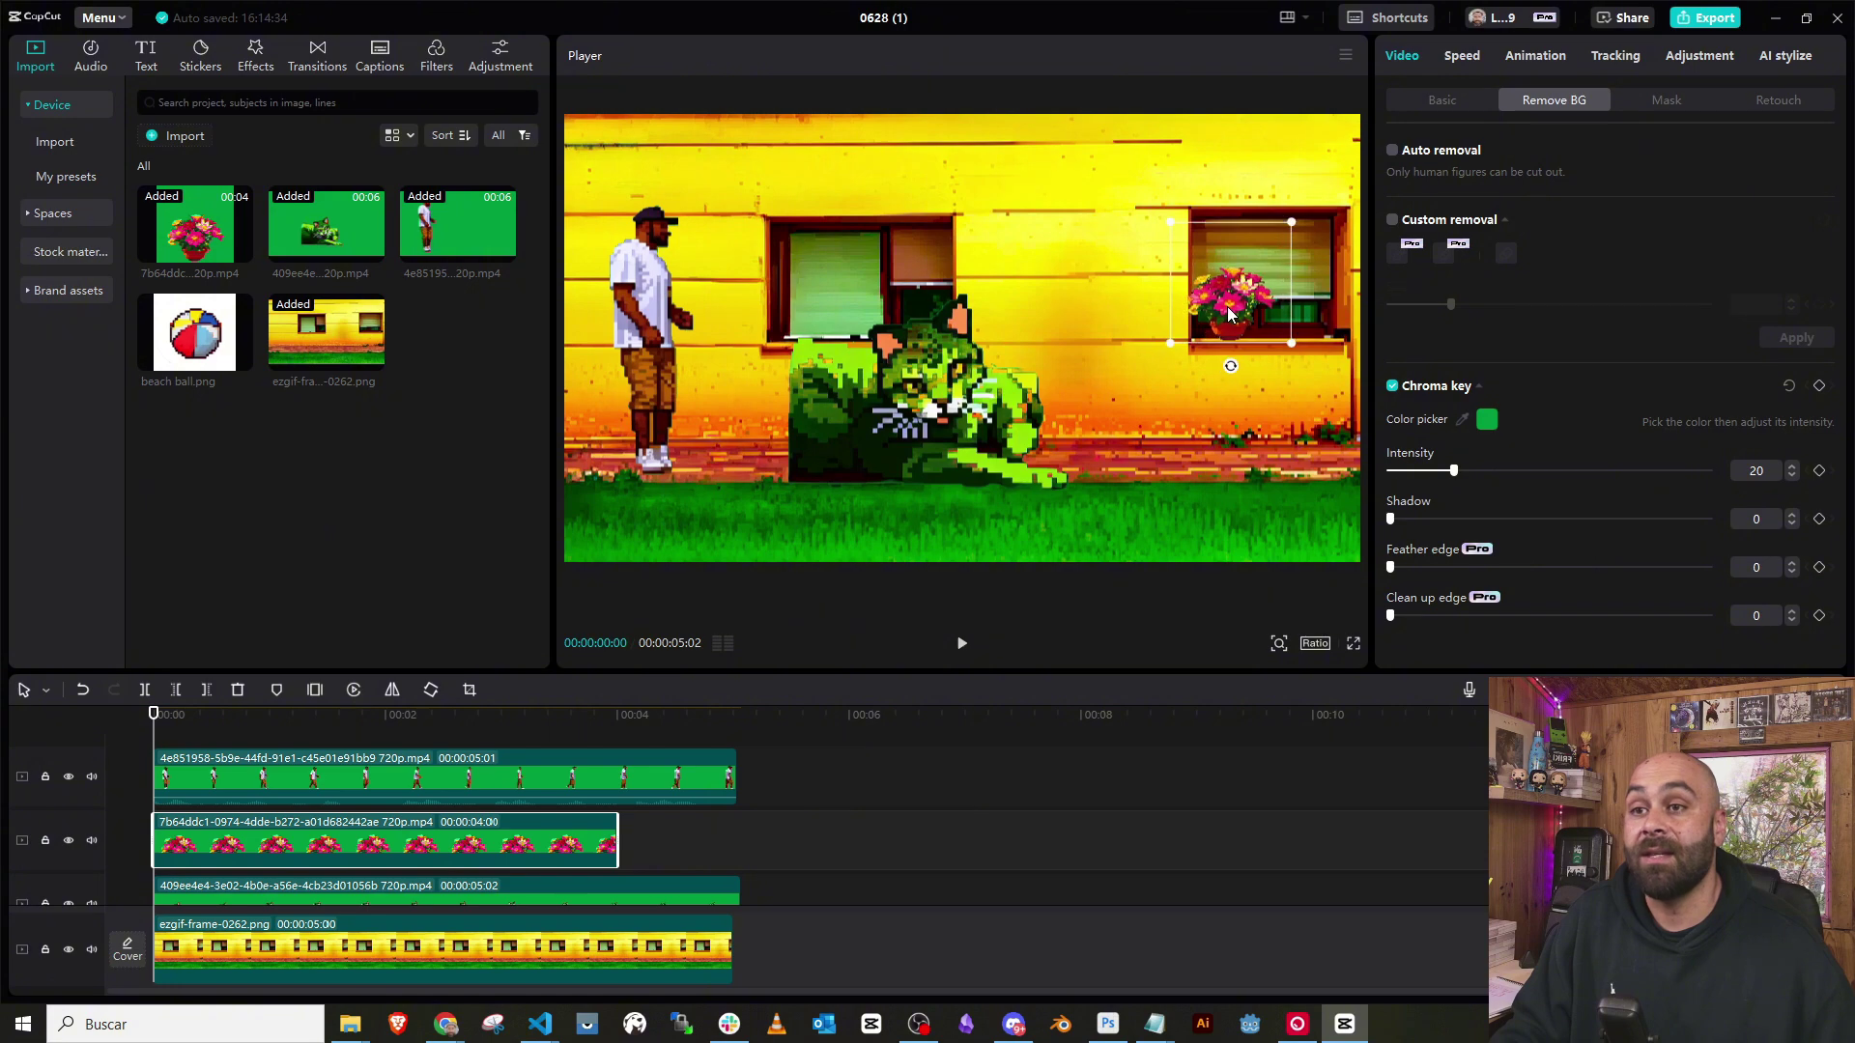
click(434, 890)
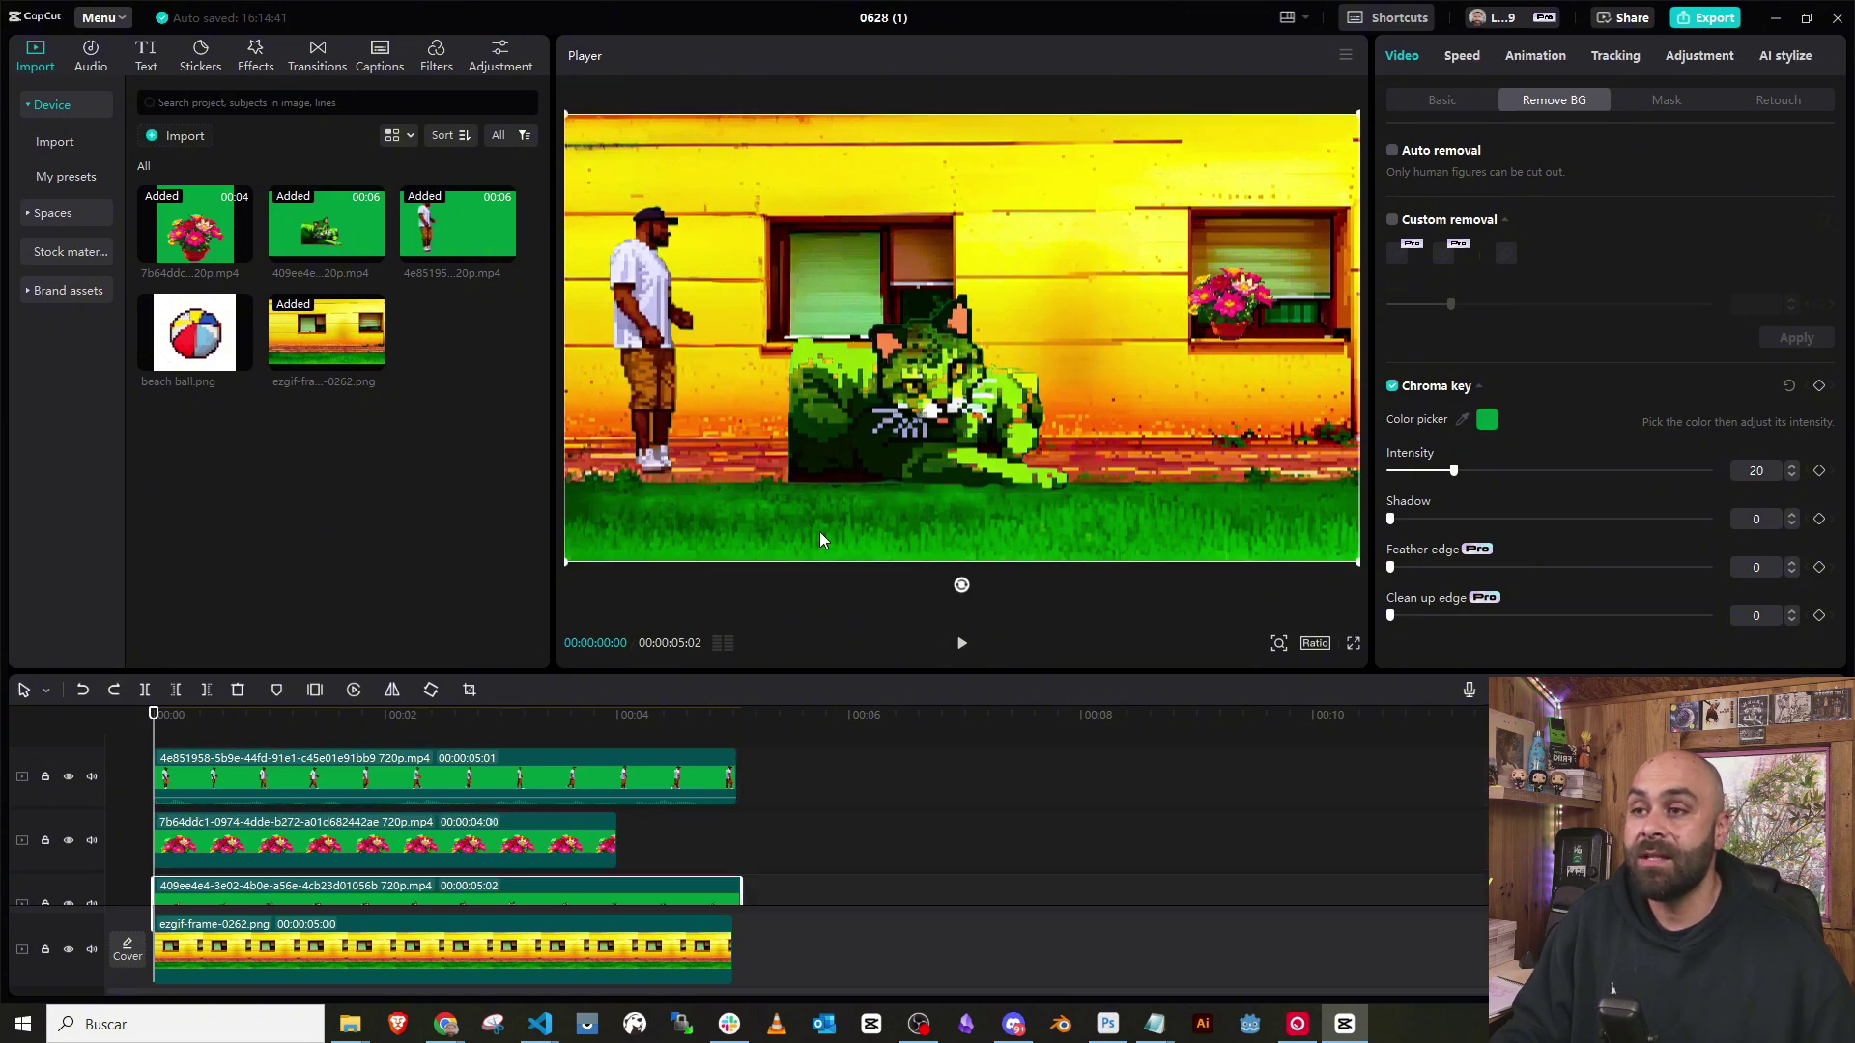
drag(1357, 560, 1098, 415)
Crop the empty space from both sides of the cat clip
click(468, 690)
drag(552, 467, 686, 466)
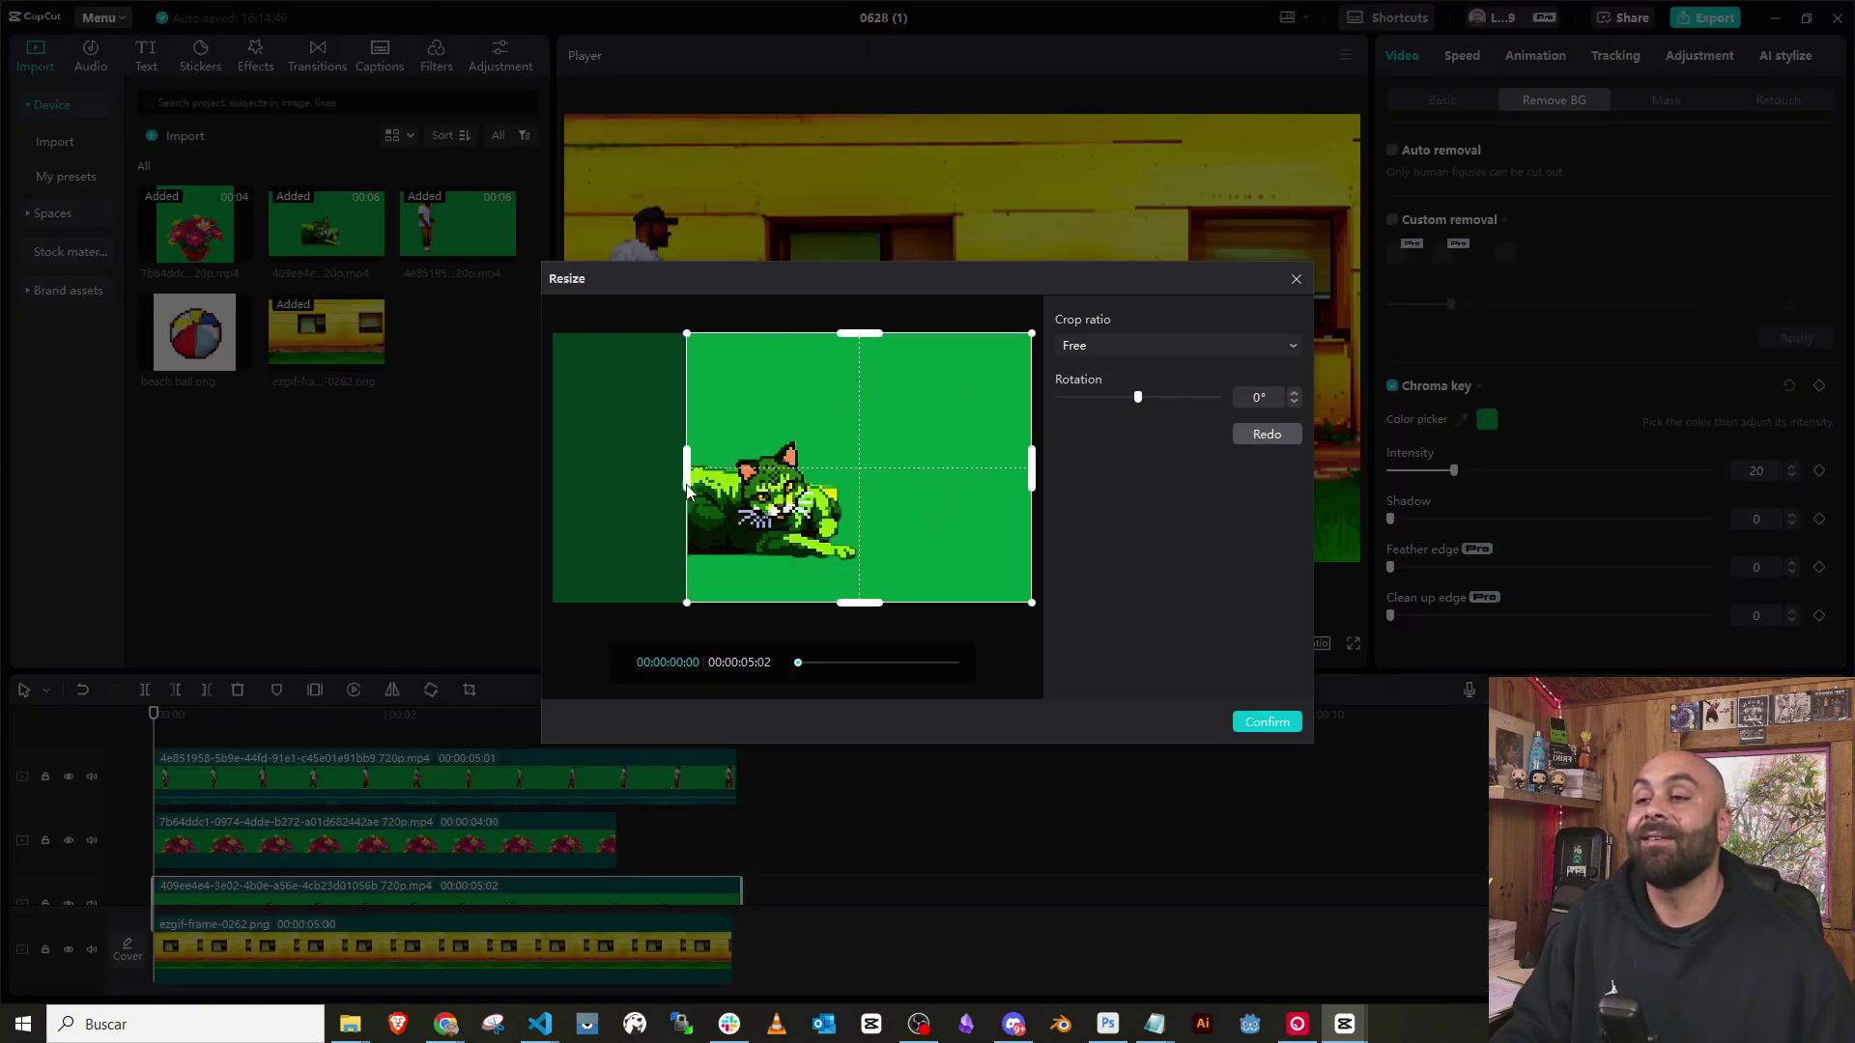
drag(1030, 467, 860, 483)
click(1268, 721)
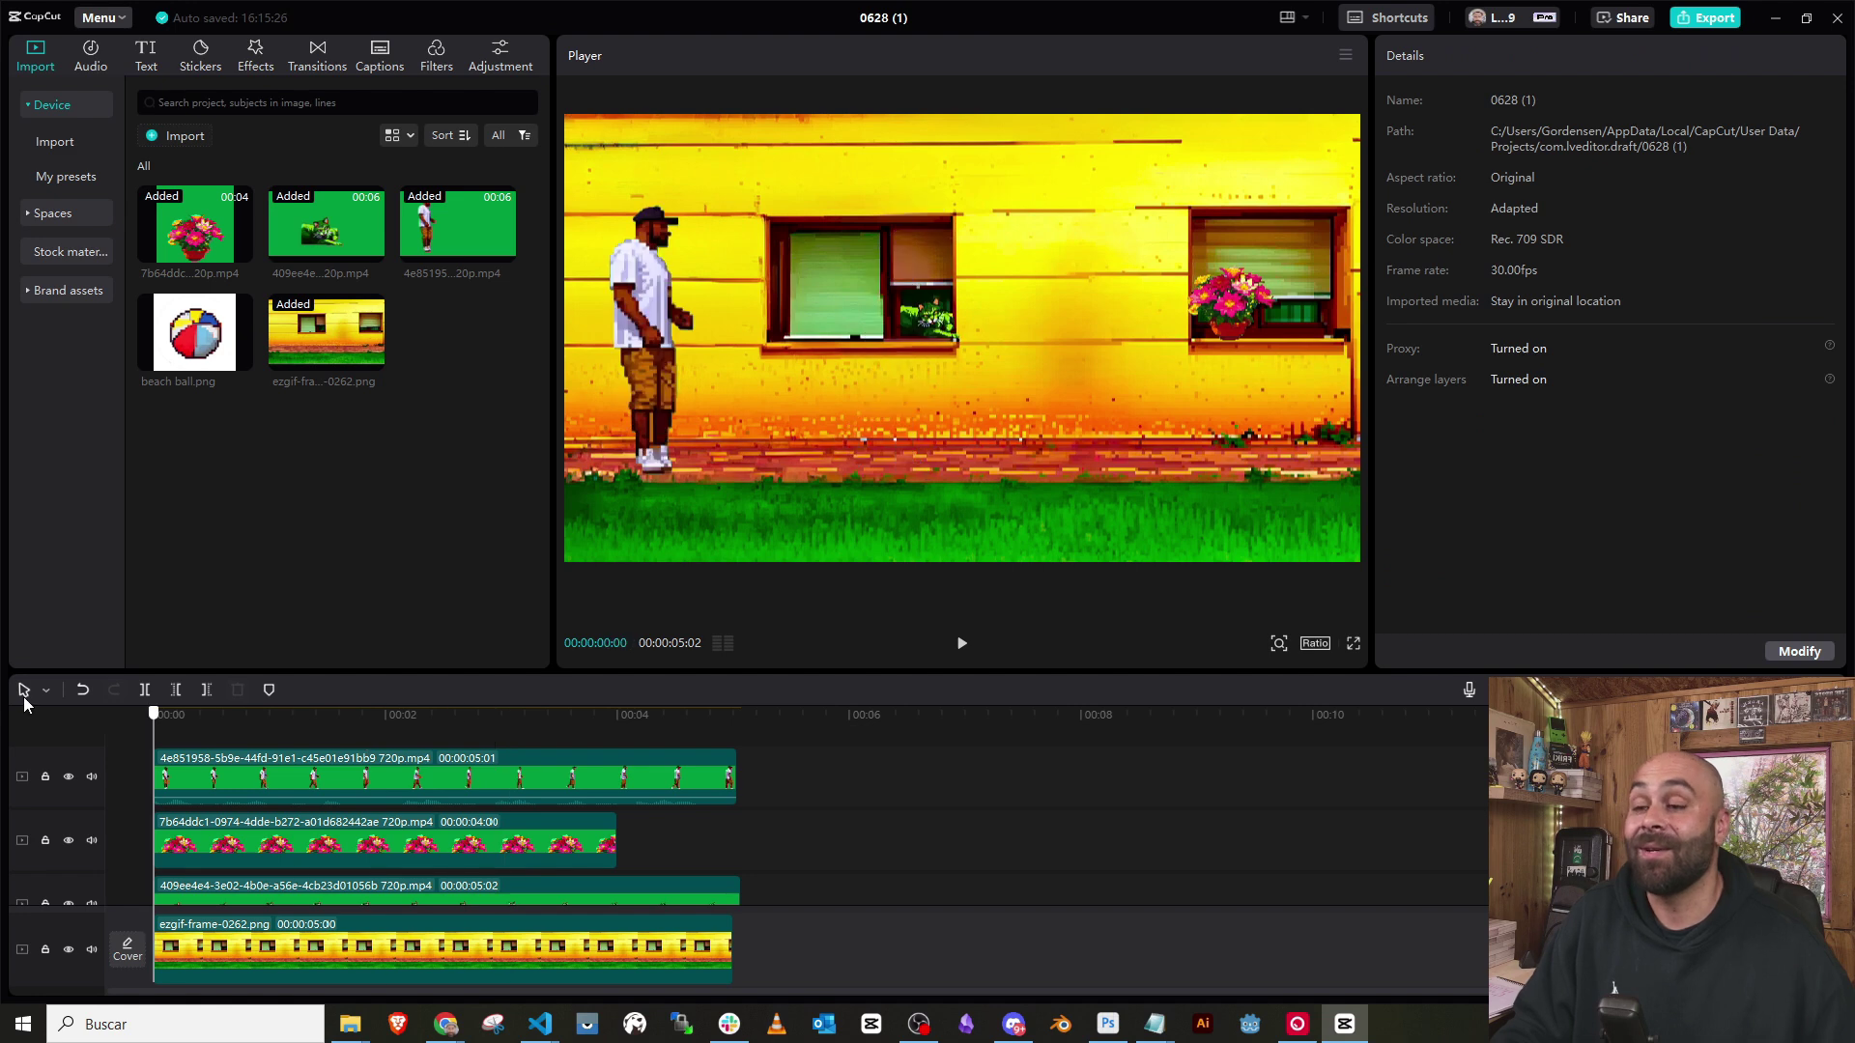
Enlarge the background beyond the frame, shift it right, keyframe its position, and play
key(space)
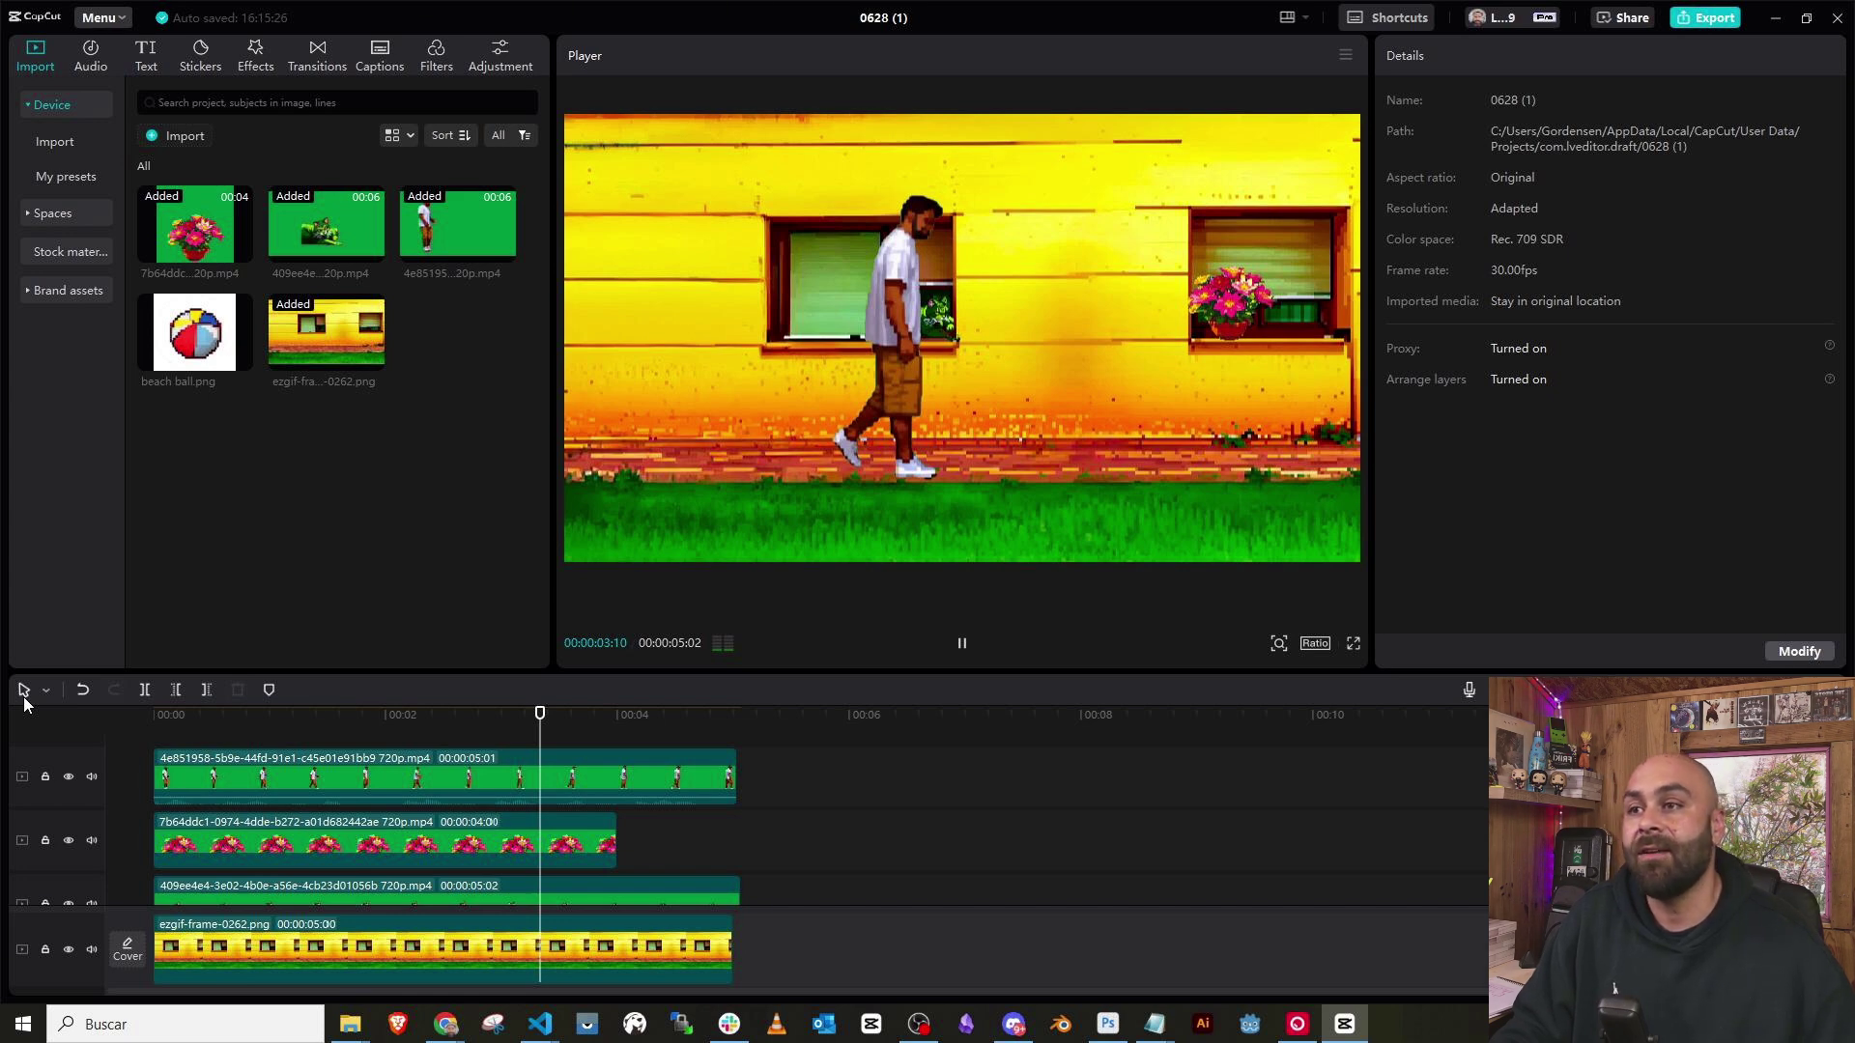
click(929, 492)
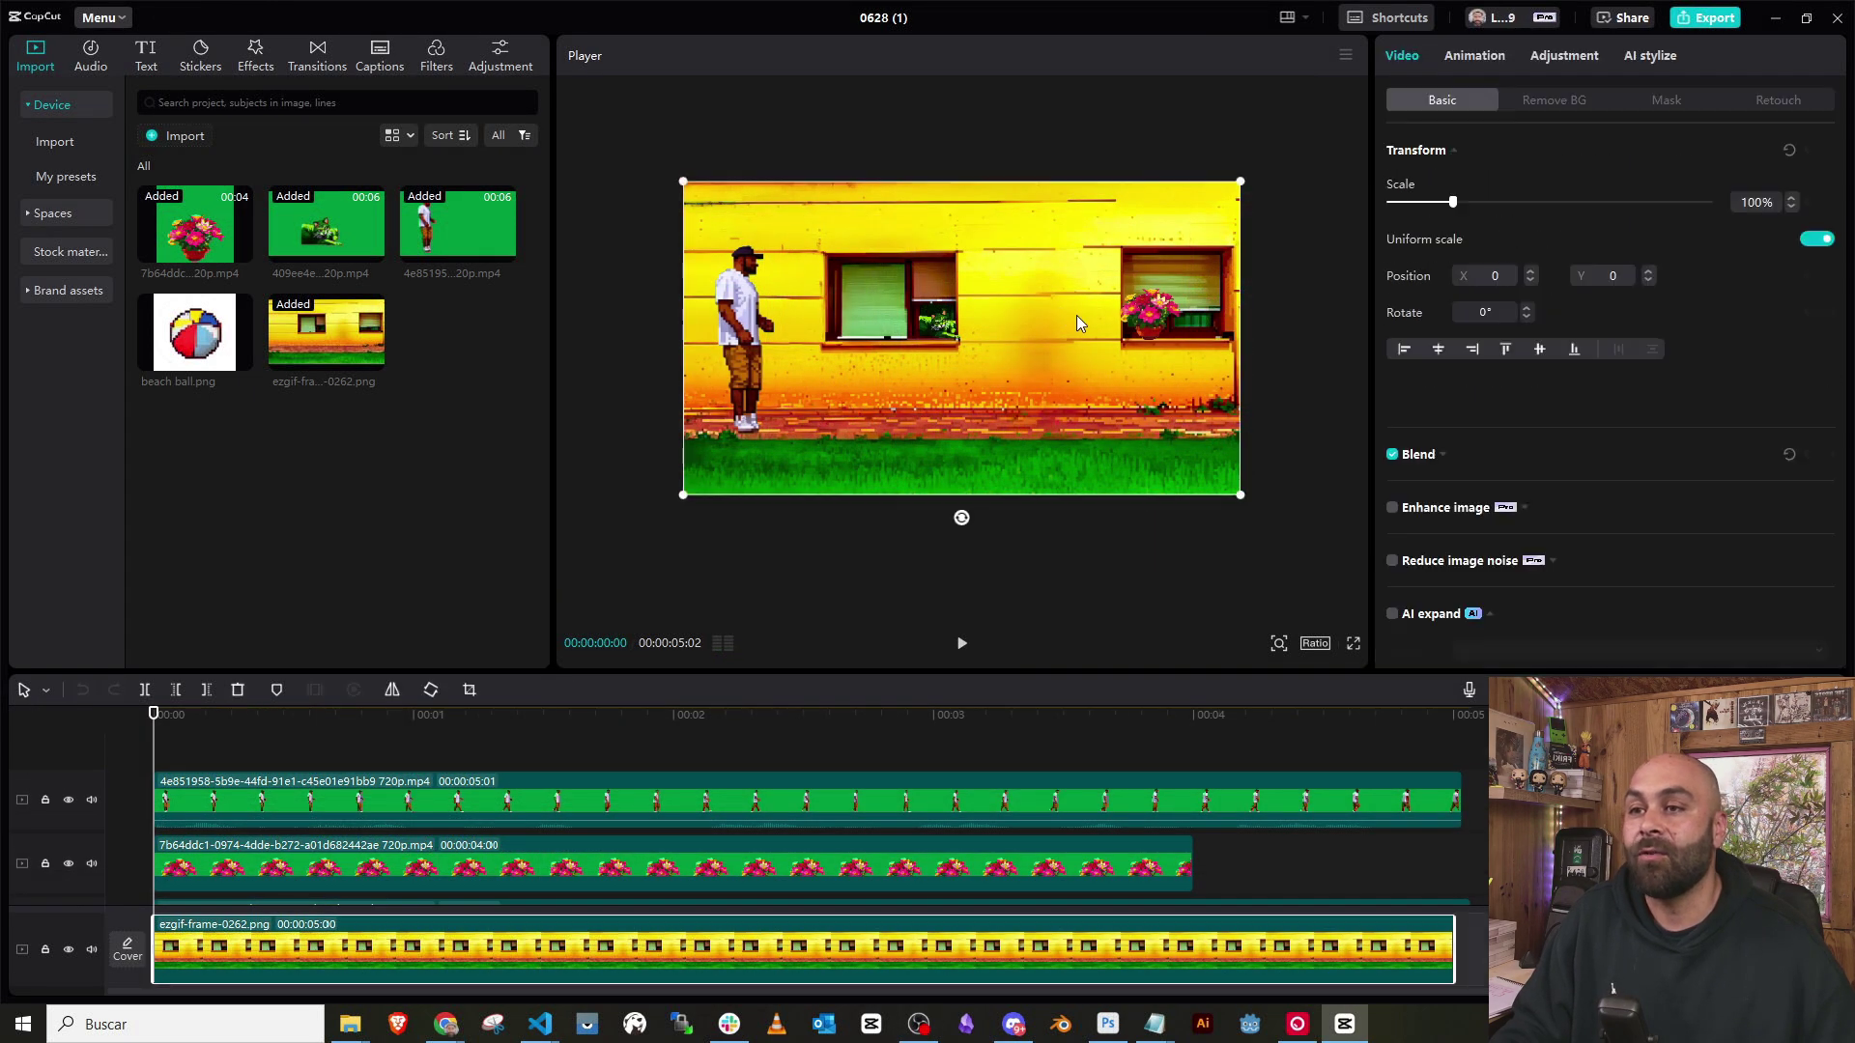
drag(683, 495, 480, 587)
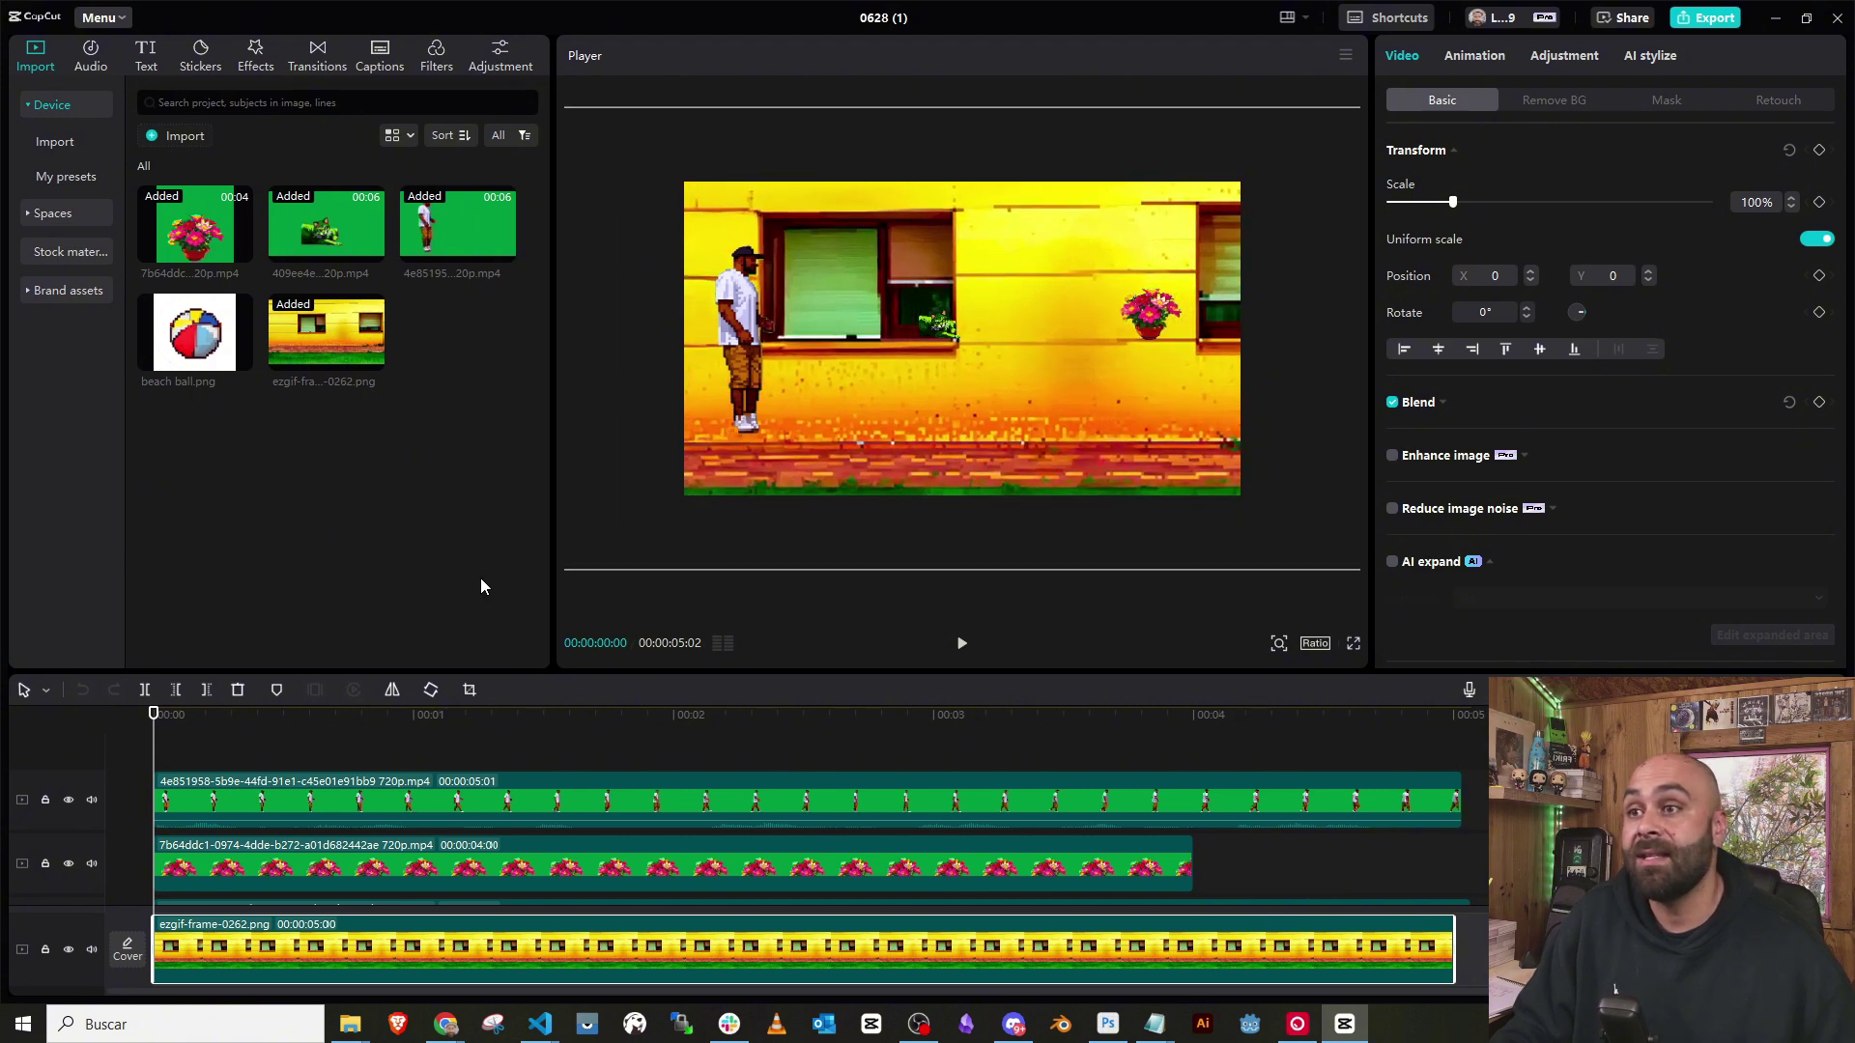
drag(811, 468, 954, 436)
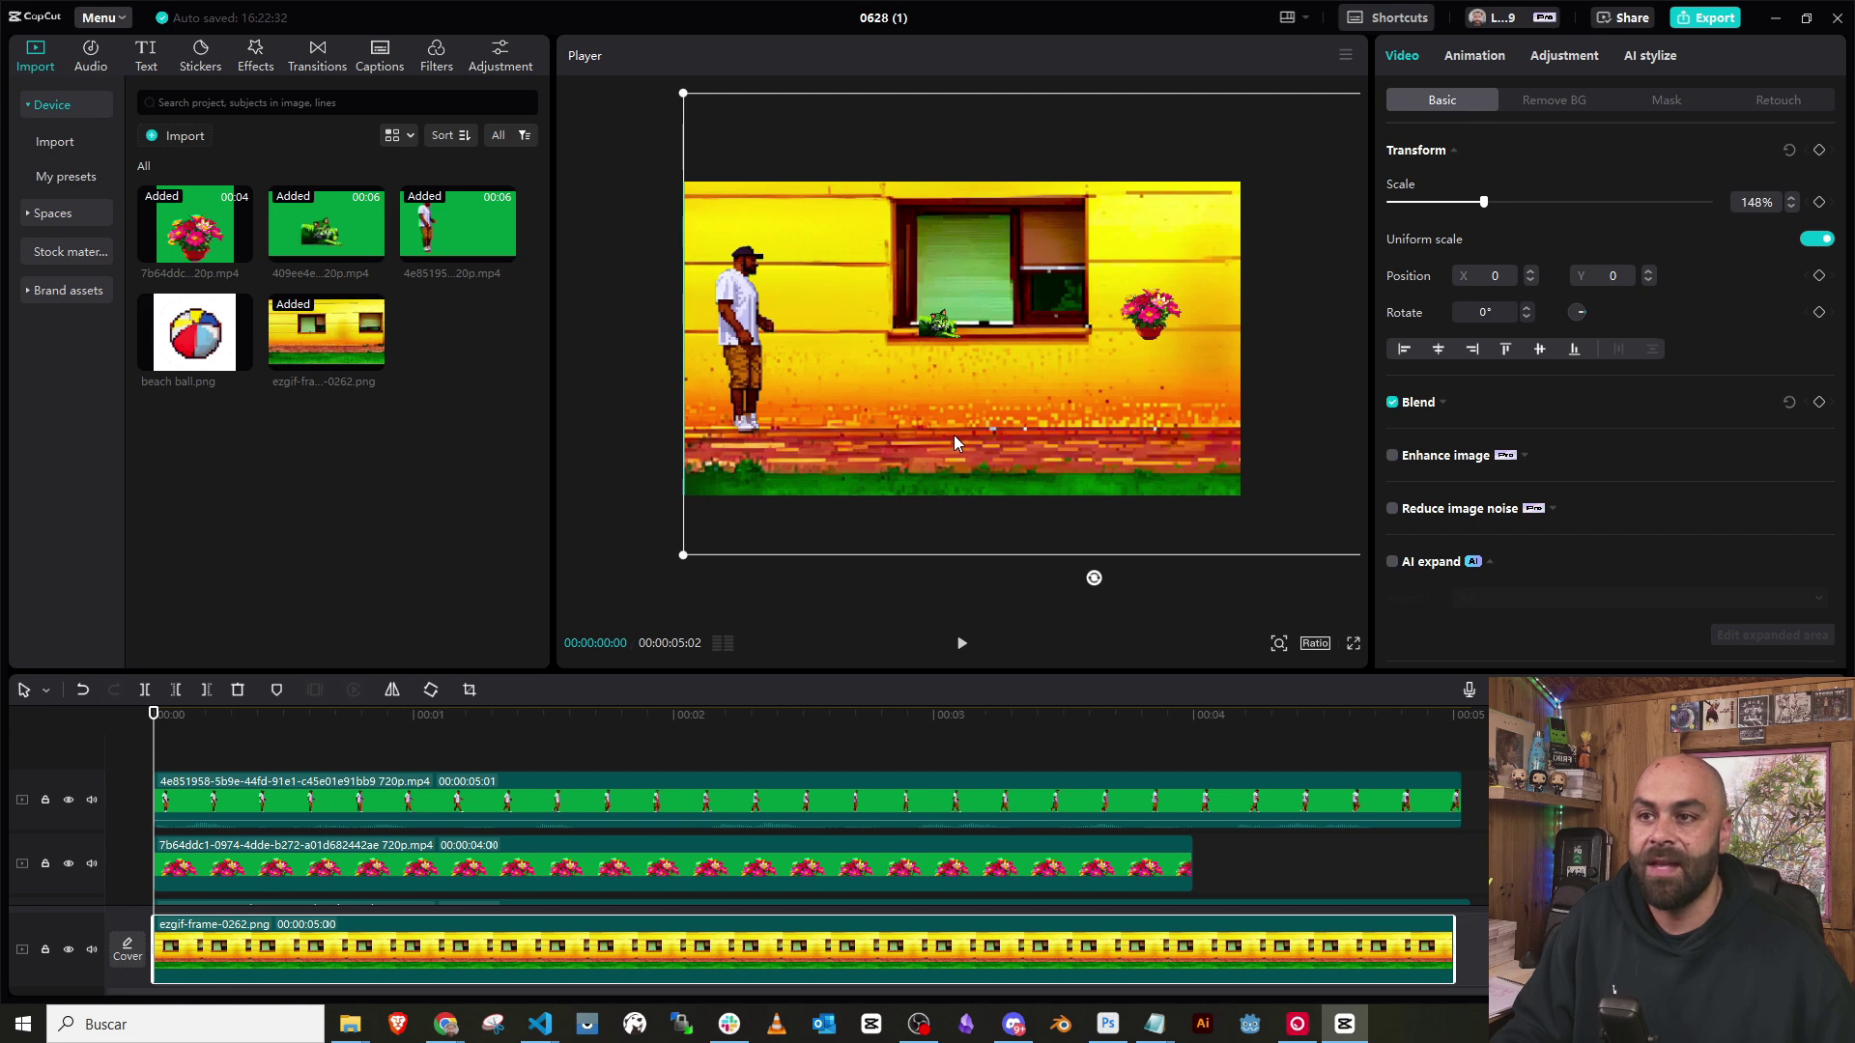
click(1818, 276)
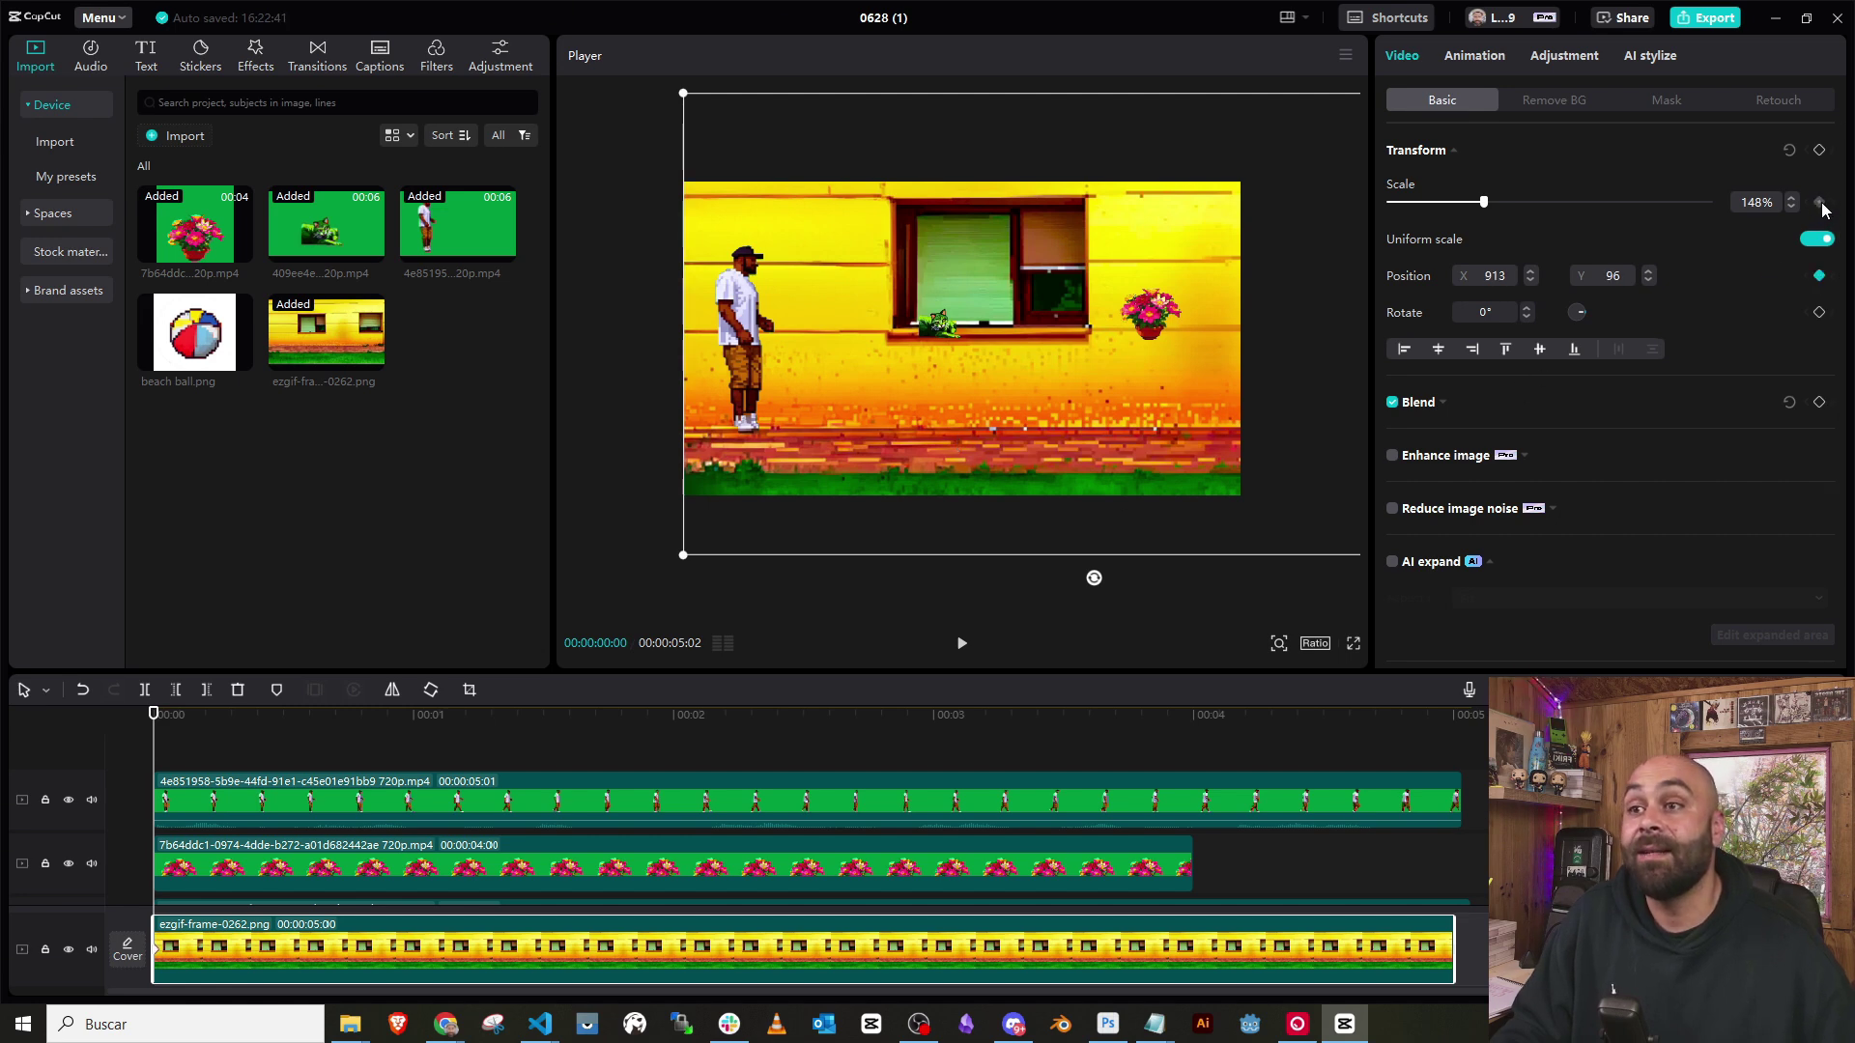
text(00)
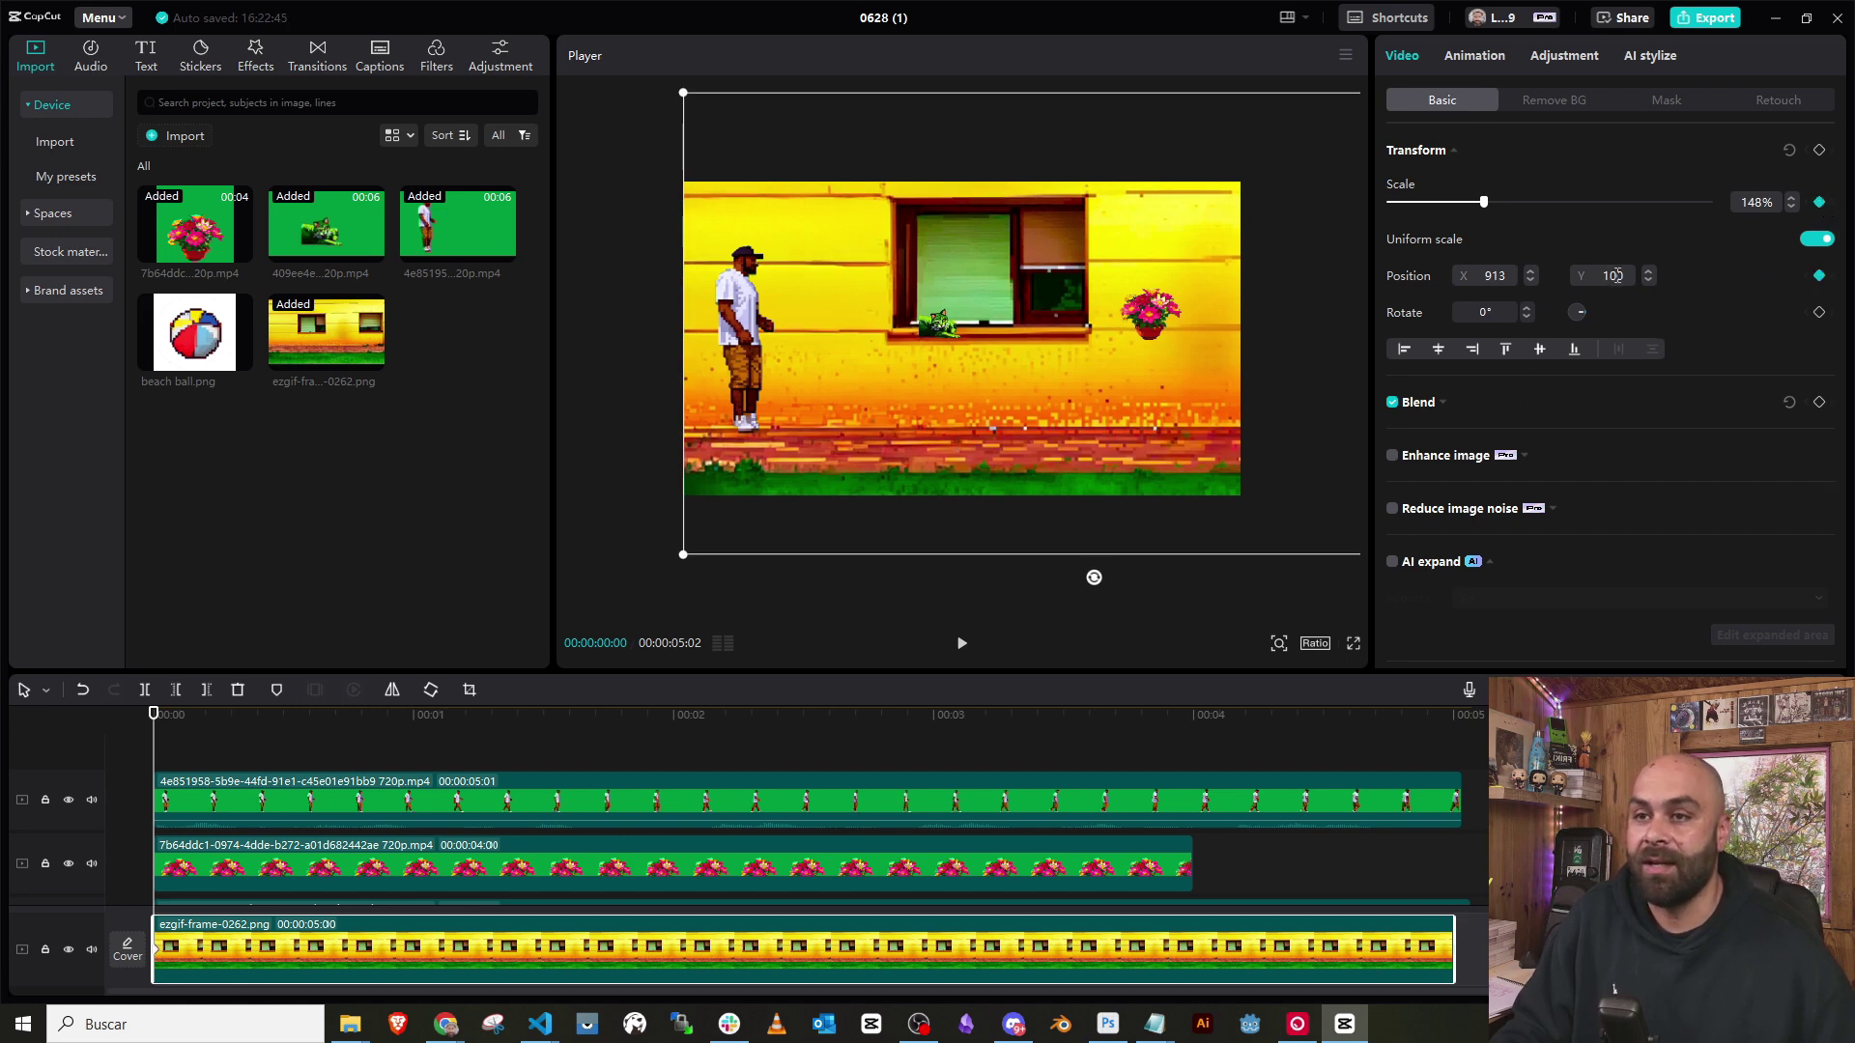
key(space)
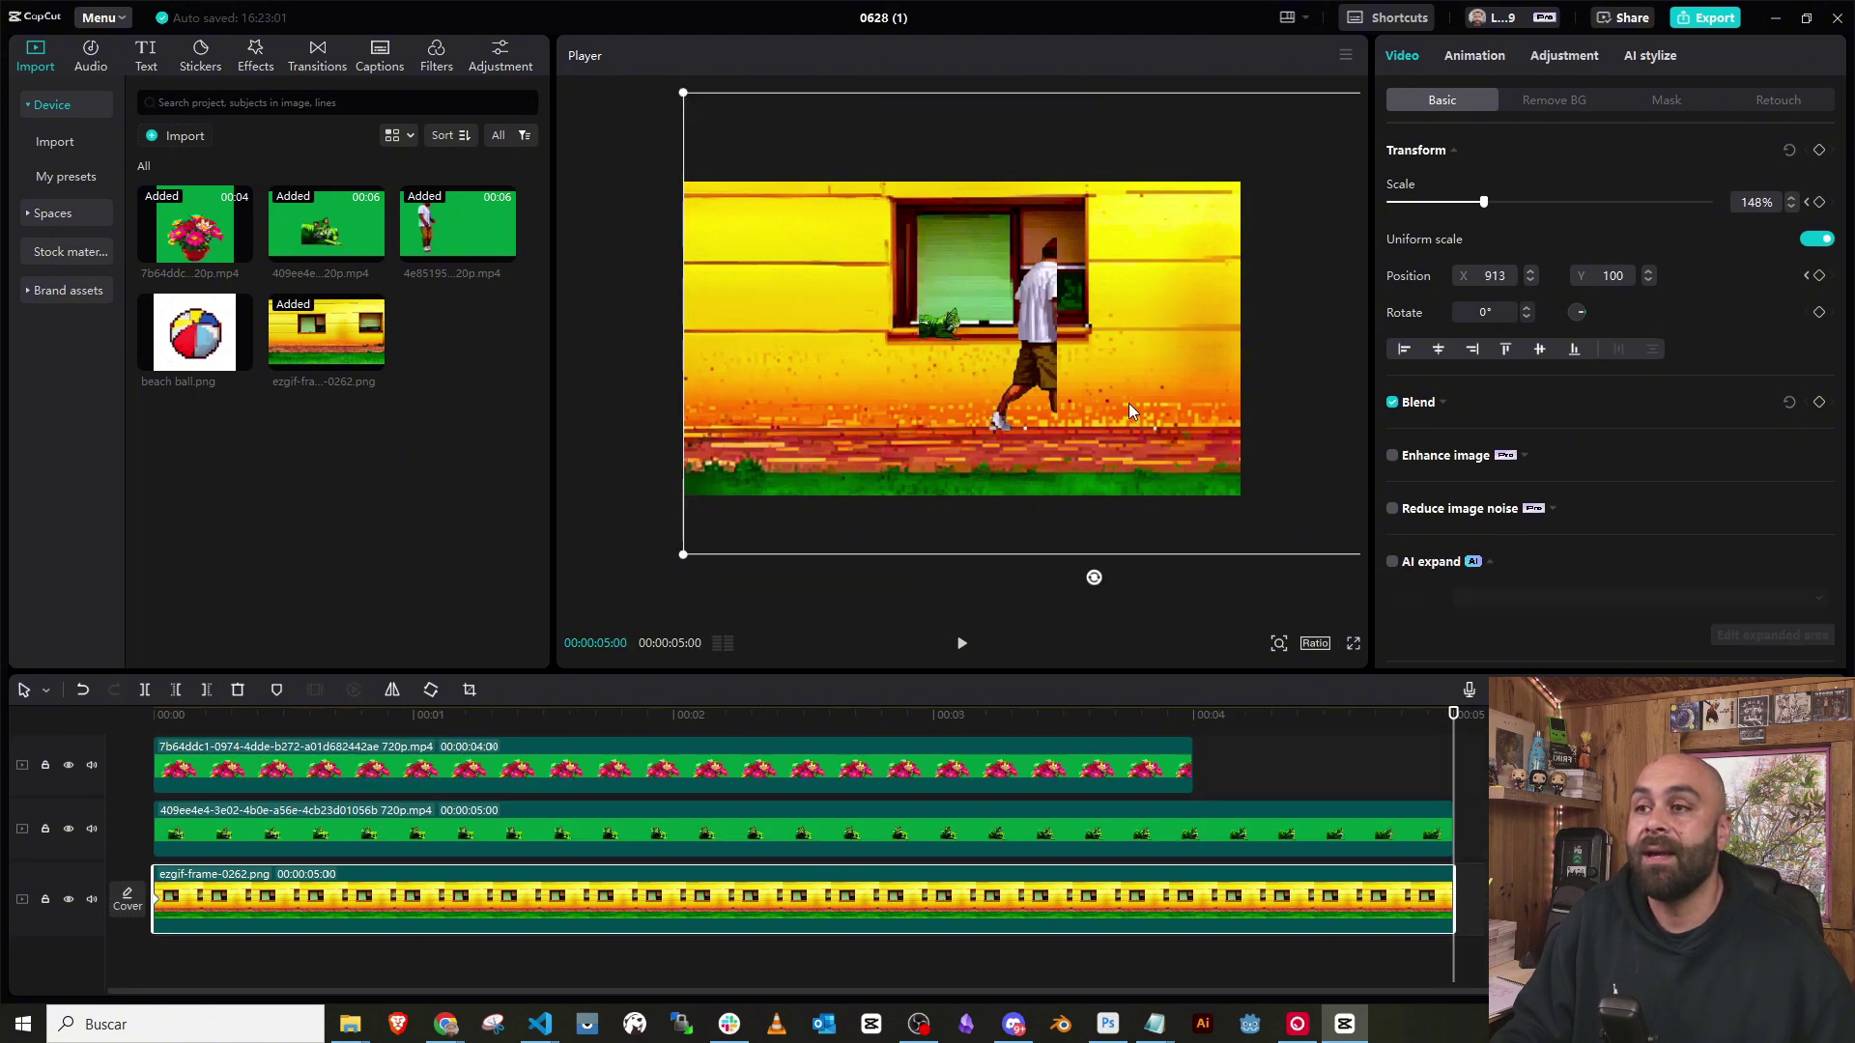
click(699, 715)
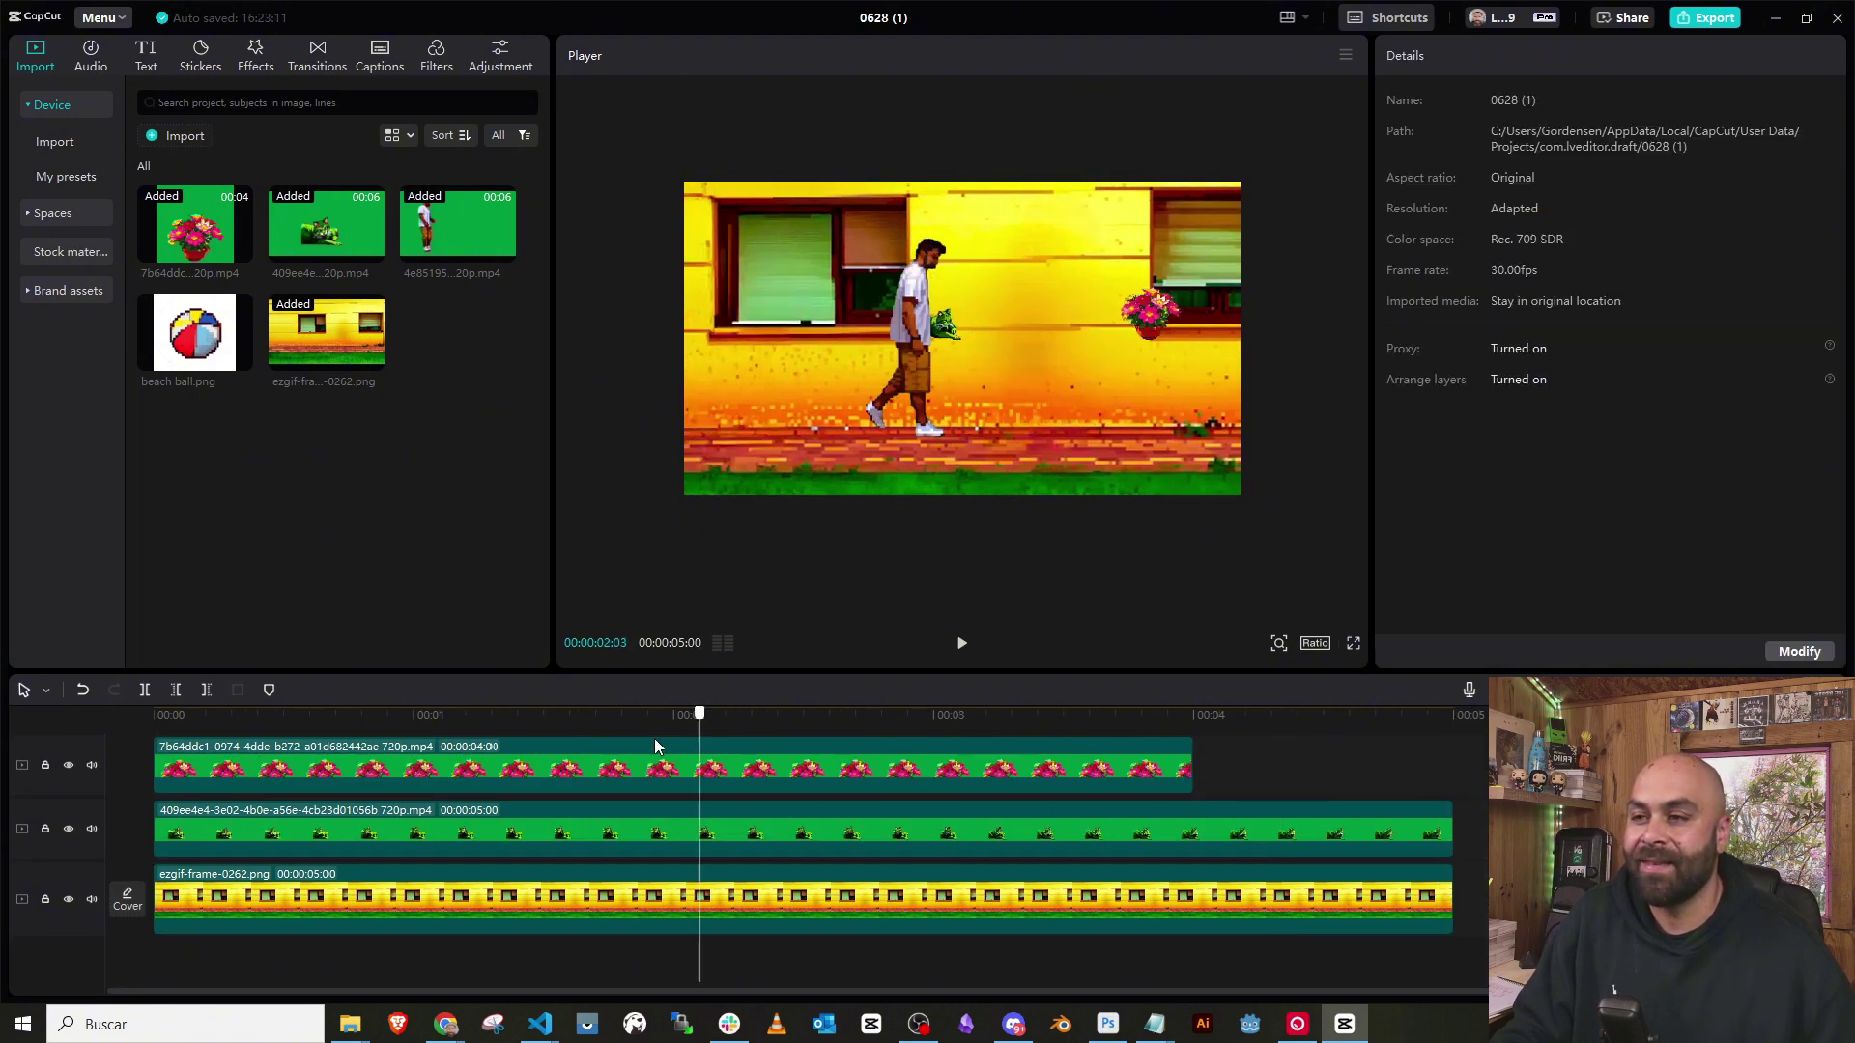